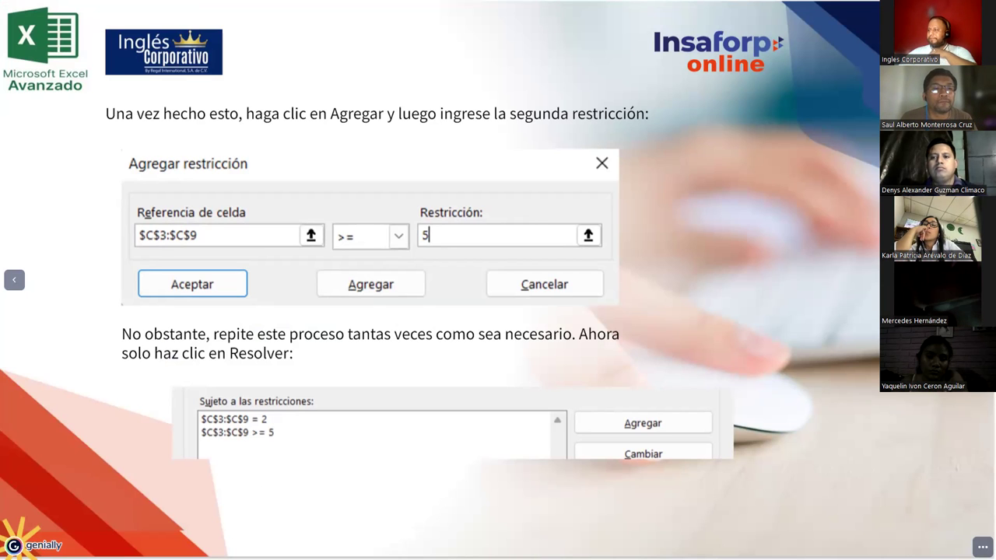
key(Right)
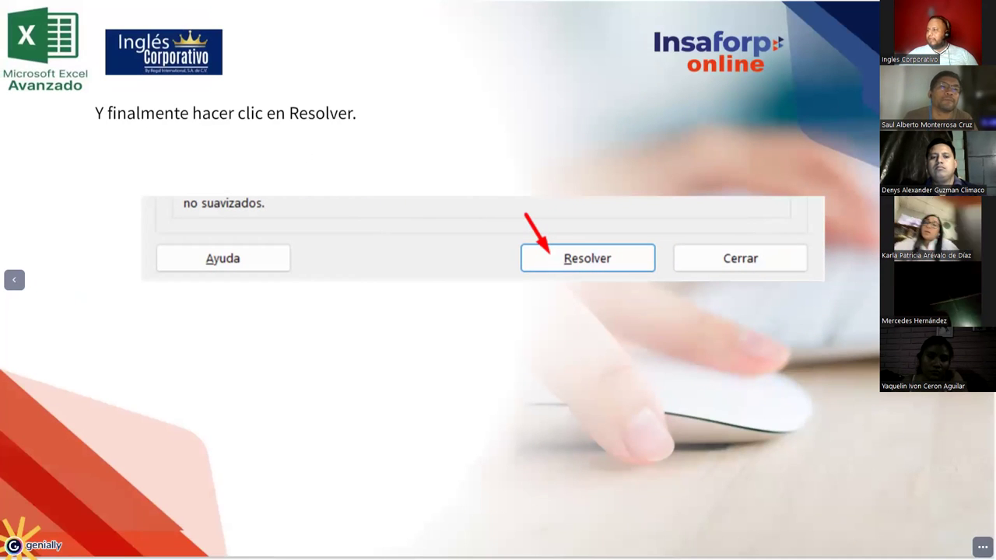
key(Right)
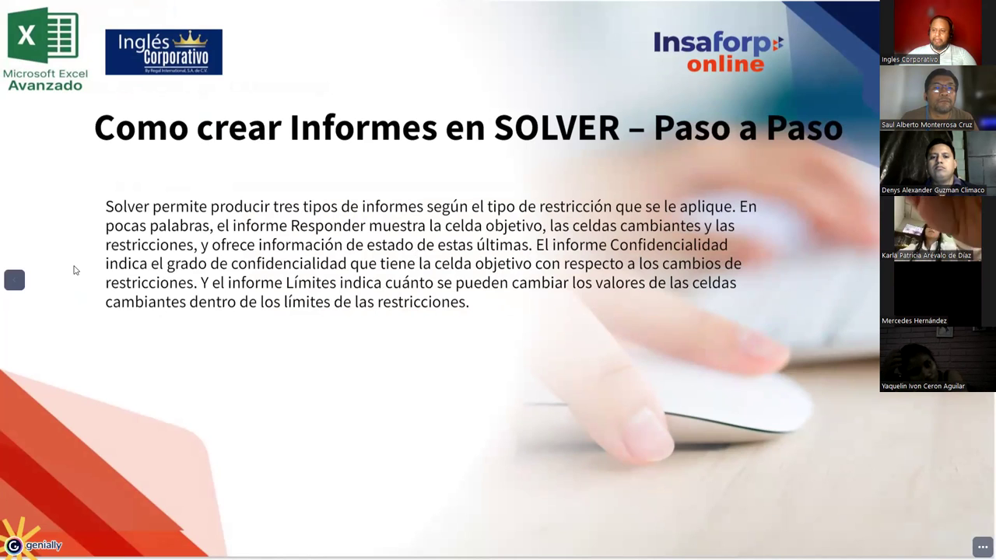
key(Right)
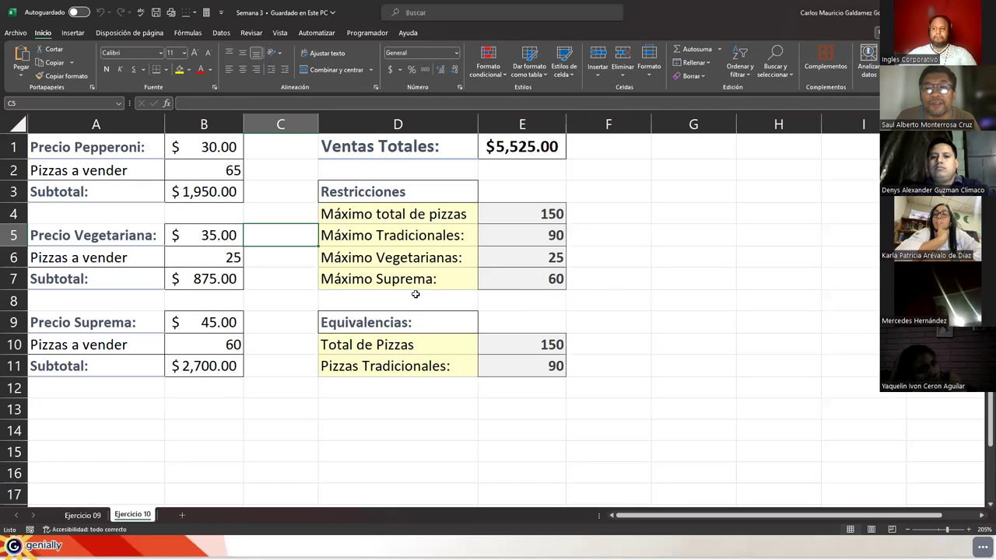
Add a new worksheet after Ejercicio 10 and name it "Ejercicio 11".
click(182, 515)
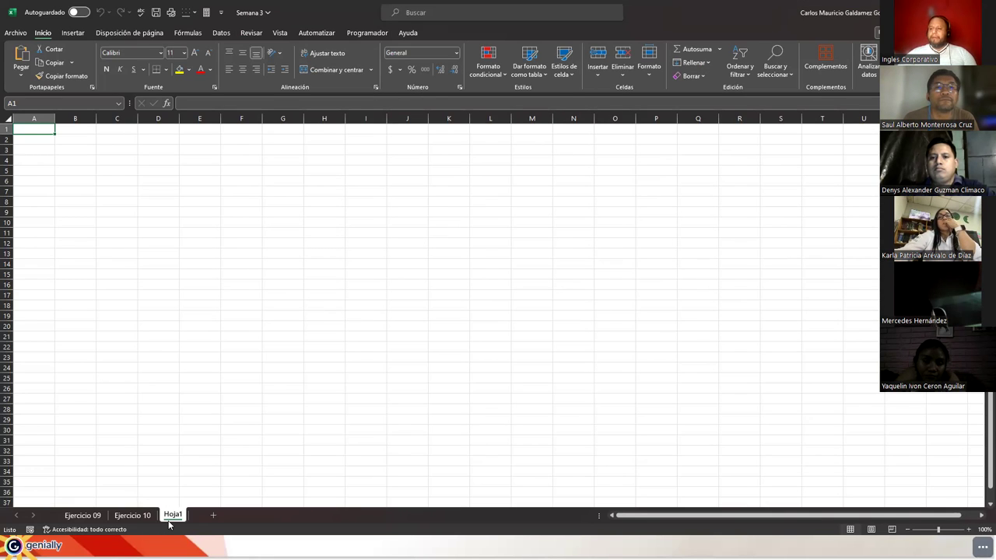
double_click(172, 515)
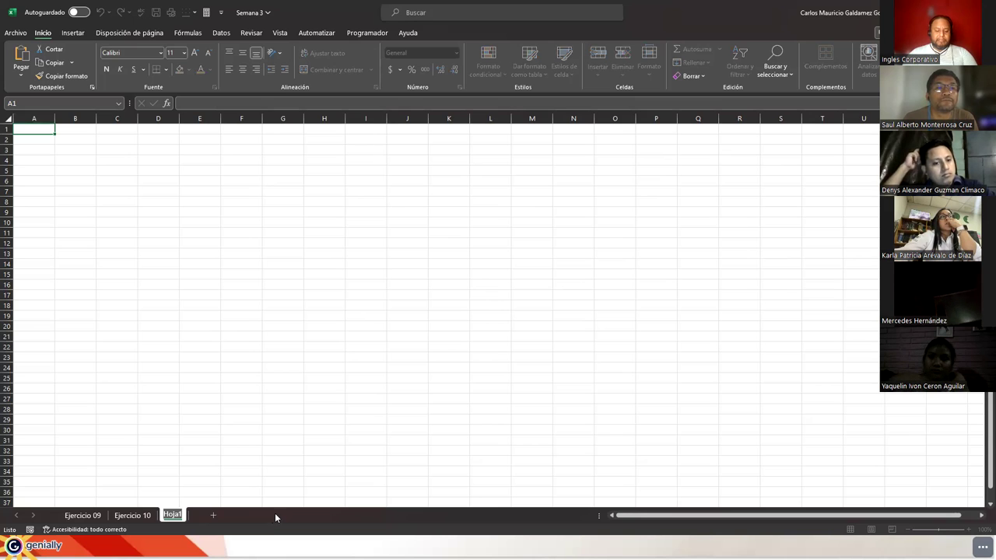
text(Ejer)
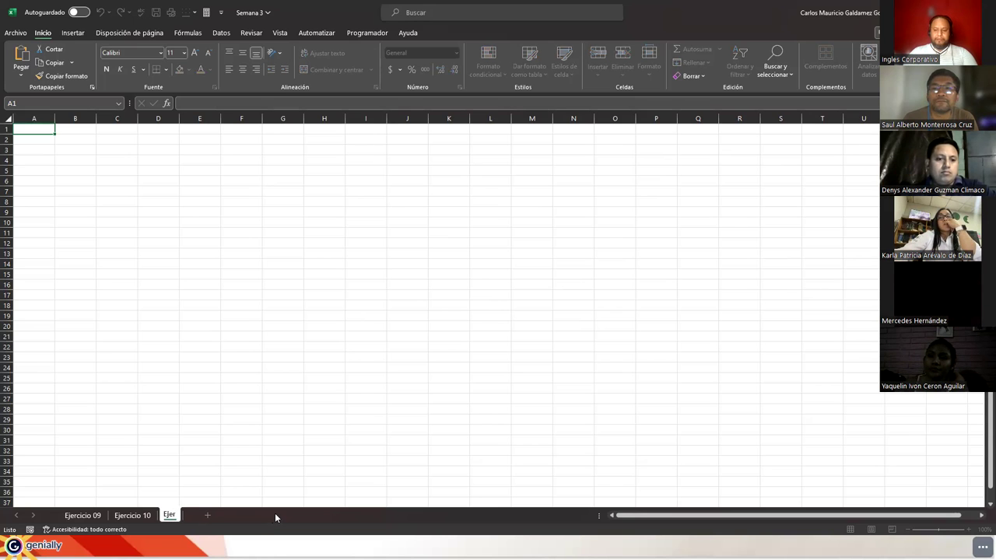
text(cicio 11)
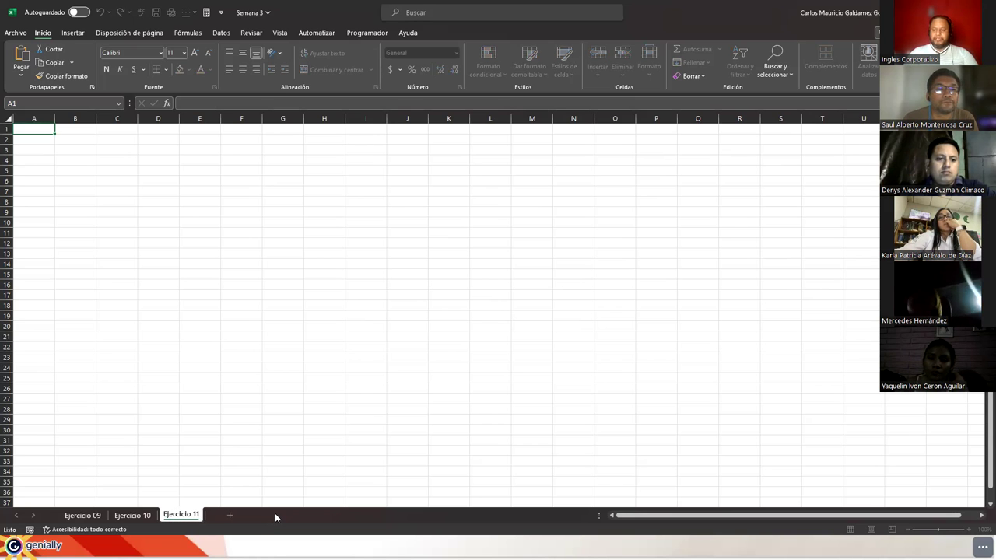
key(Return)
scroll(307, 378, up, 2)
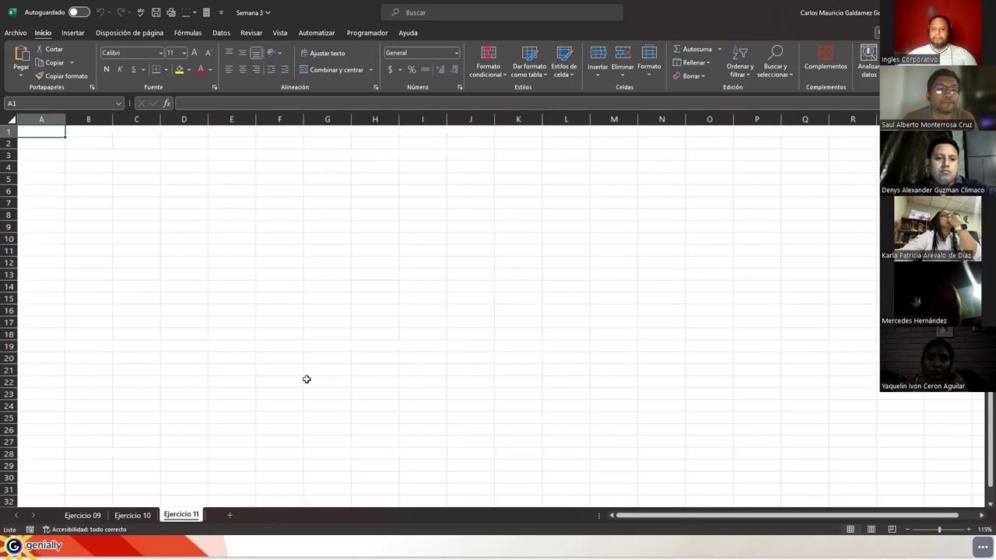
scroll(296, 376, up, 1)
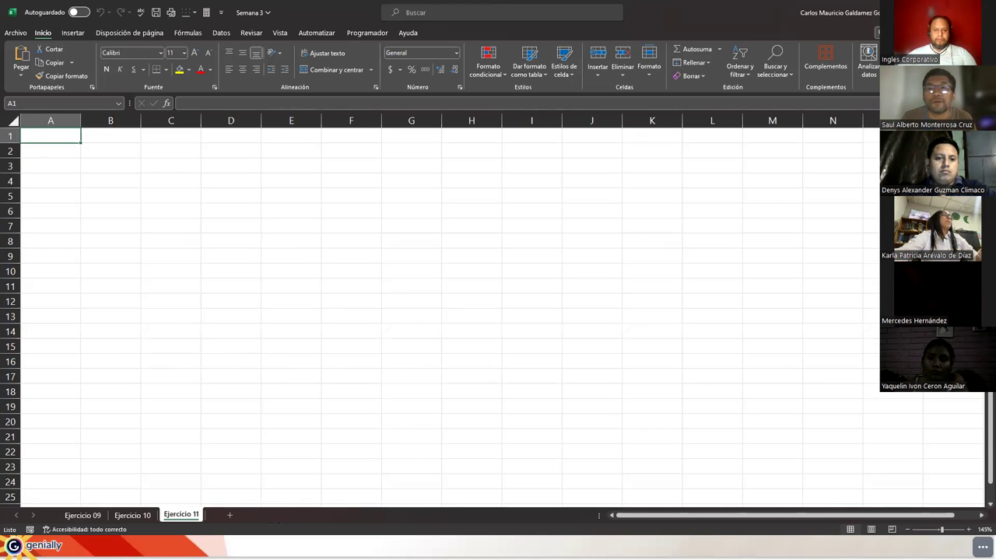
key(alt+Tab)
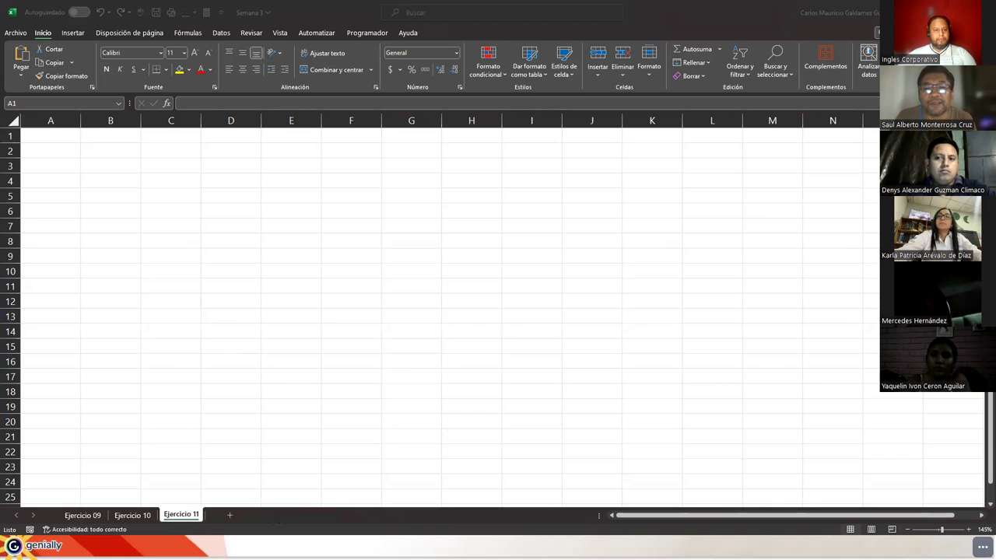
key(alt+Tab)
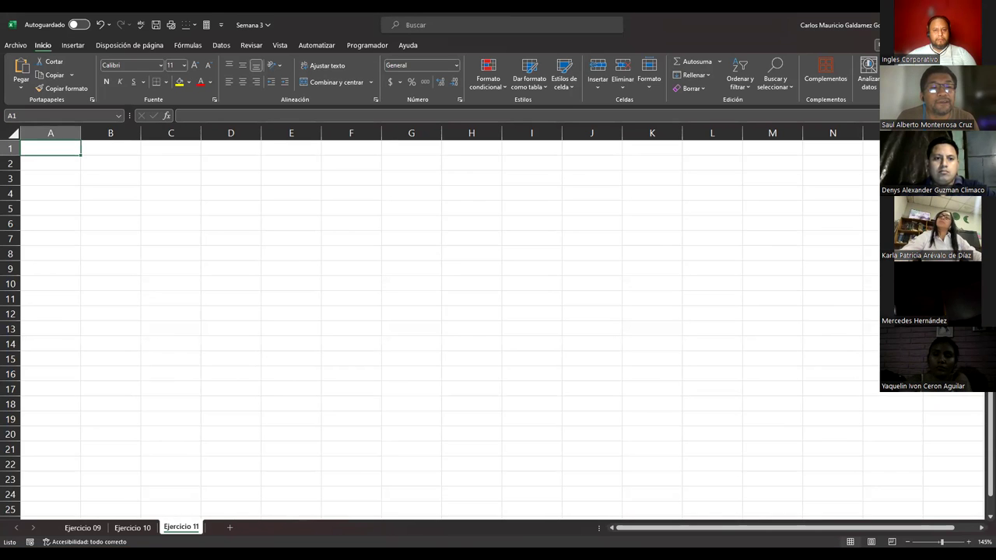
key(alt+Tab)
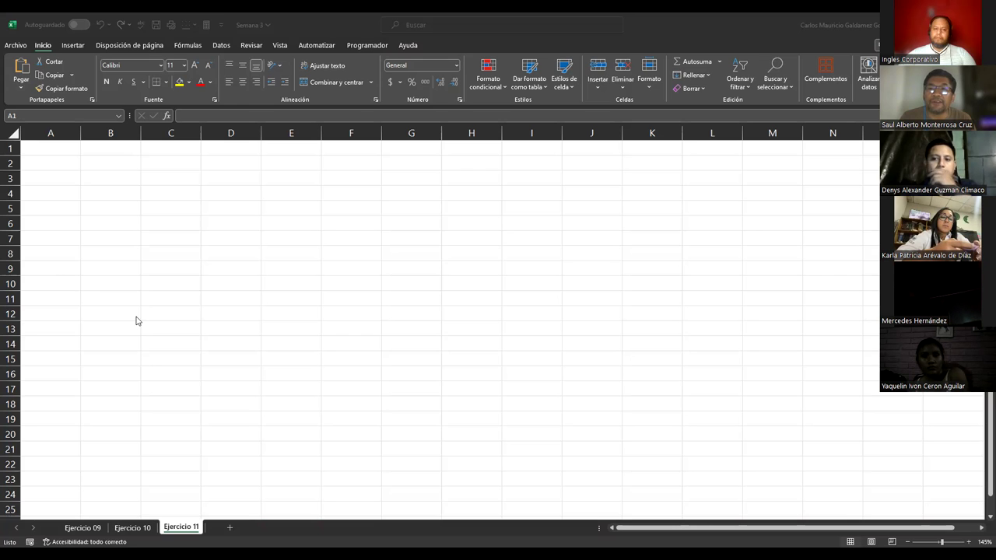
key(alt+Tab)
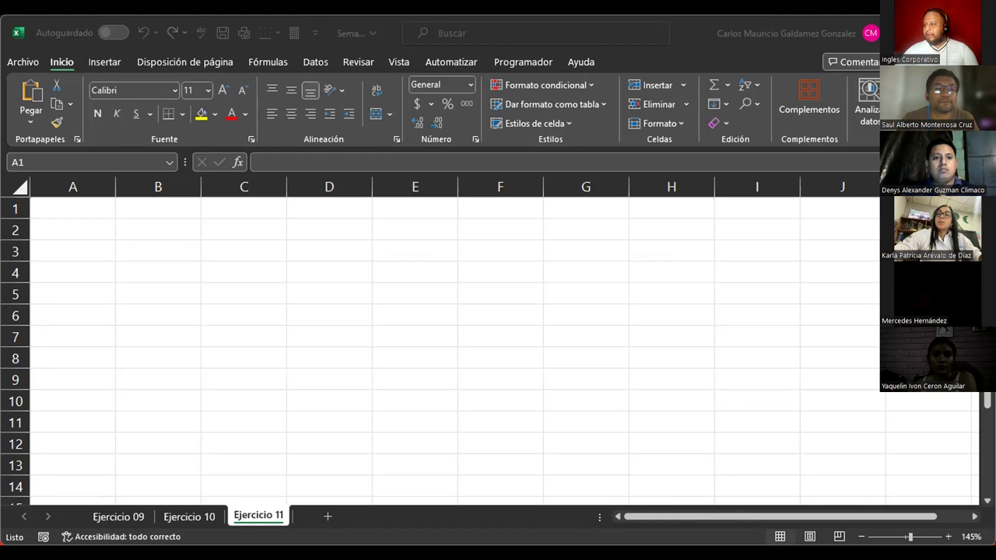
click(391, 32)
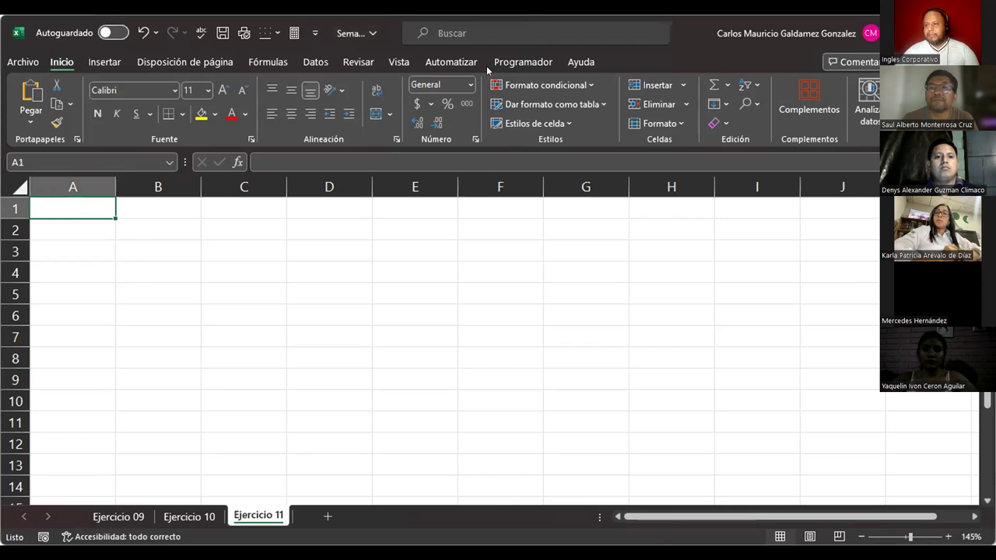
Enter the column headings "Cantidad", "Costo Unitario" and "Total" in cells C2 to E2.
key(Down)
key(Right)
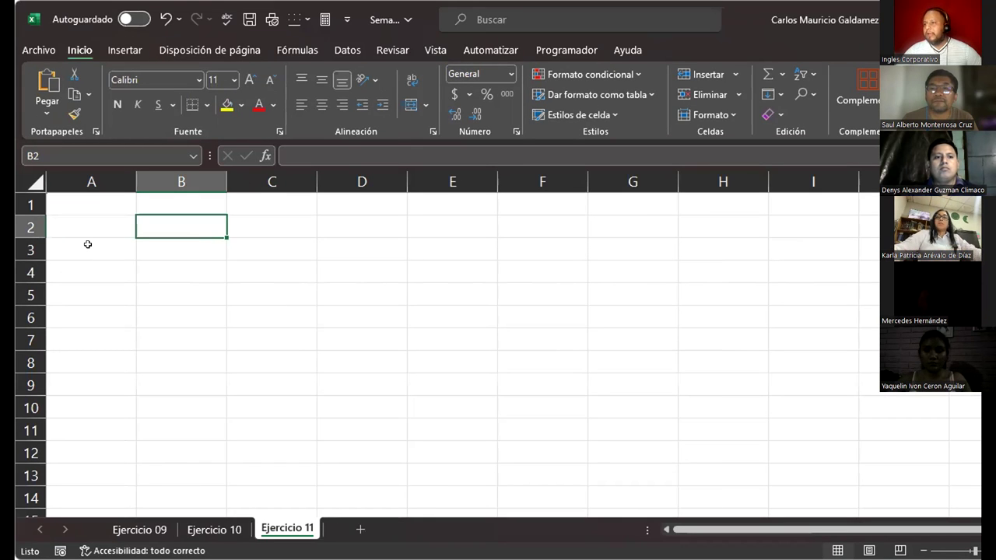
click(269, 221)
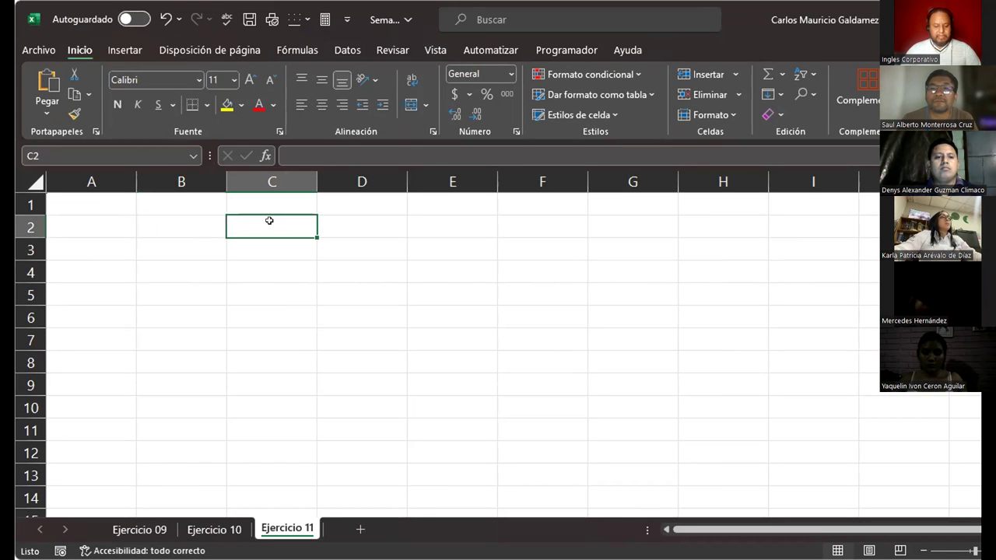
text(Ca)
key(BackSpace)
text(antidad)
key(Tab)
text(Cos)
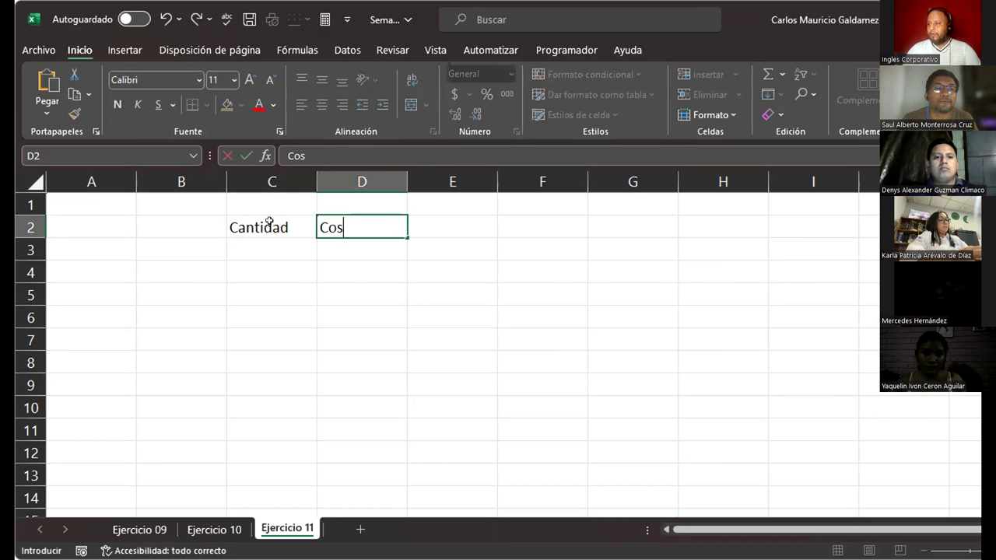
text(to Unitario)
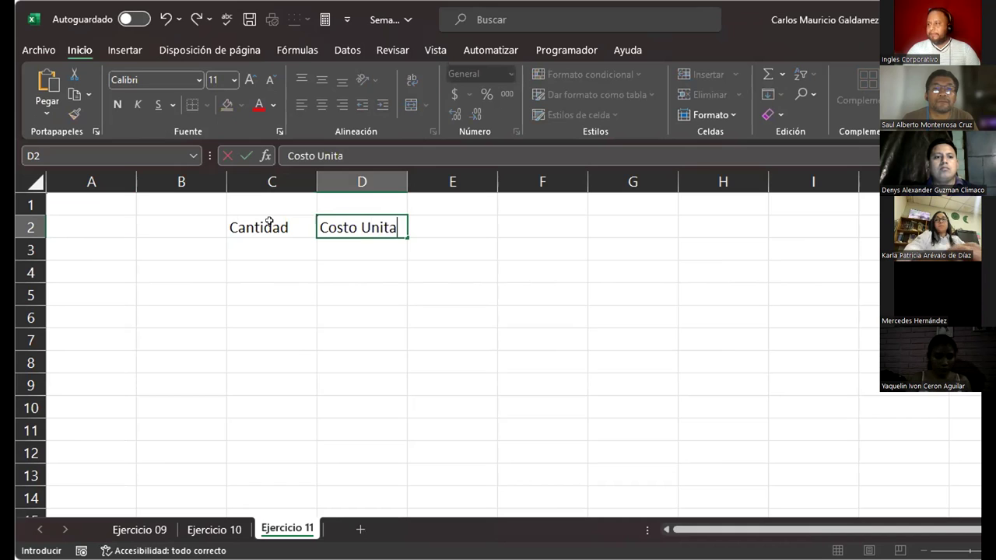
double_click(428, 18)
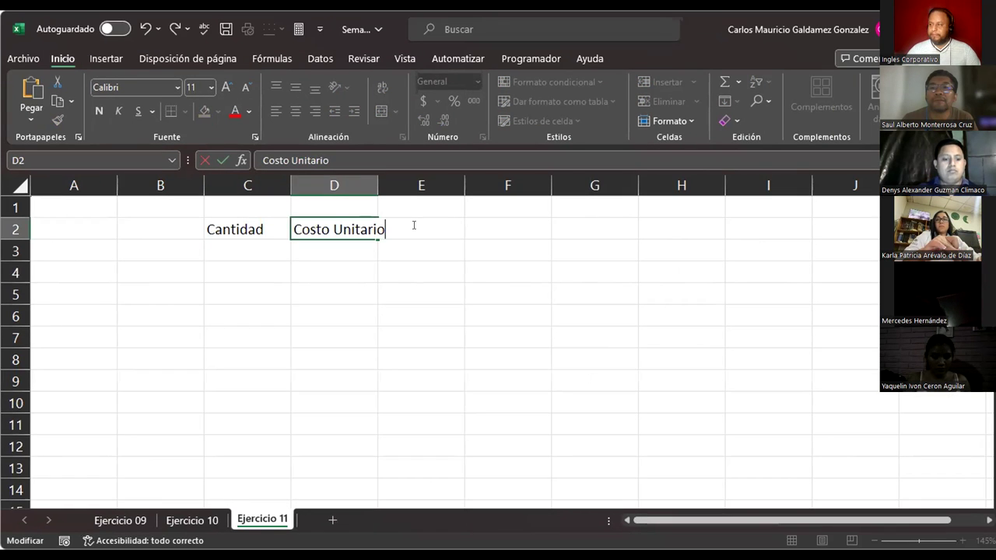
click(413, 225)
text(Total)
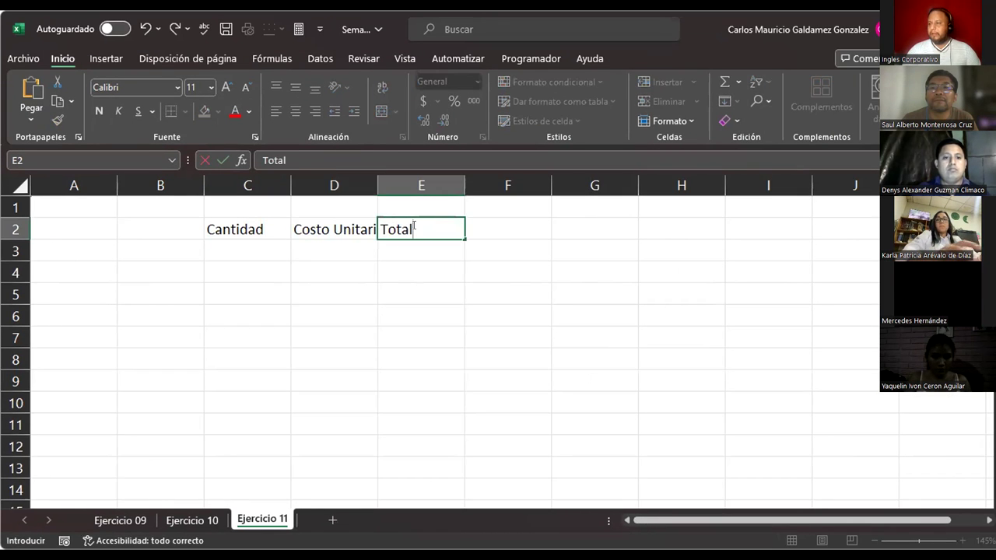
key(Return)
Enter the heading "Articulos" in cell B2, before the Cantidad column.
key(Left)
key(Up)
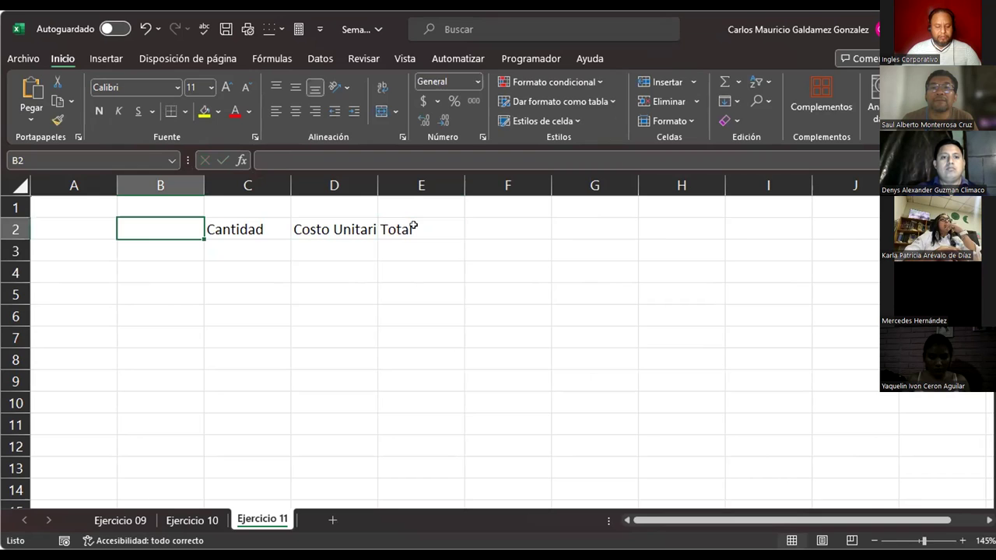
text(Artcu)
key(BackSpace)
key(BackSpace)
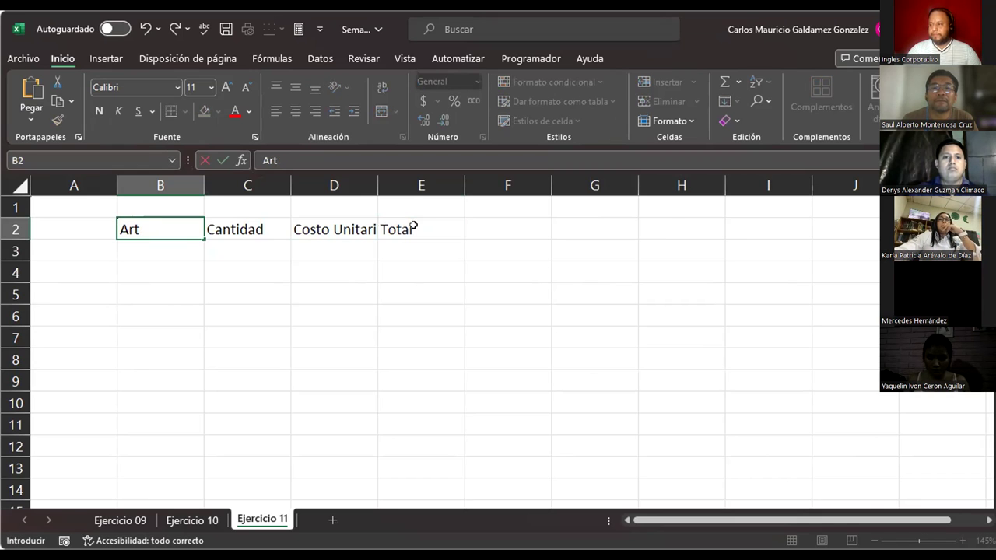
text(iculos)
key(Return)
List the first three articles, "Camisas", "Tazas" and "Portaretrato", in cells B3 to B5.
text(Camisas)
key(Return)
text(Tazas)
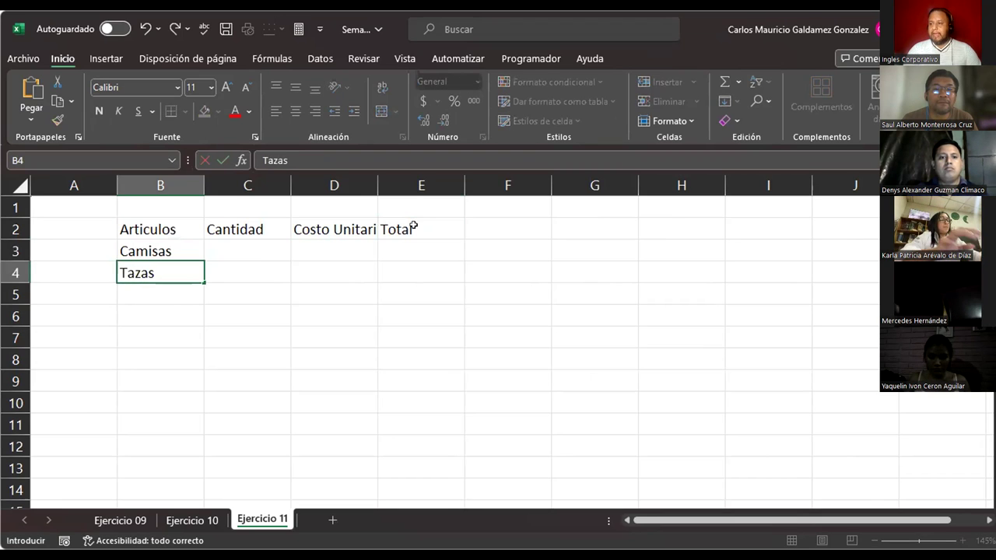
key(Return)
text(Portaretrato)
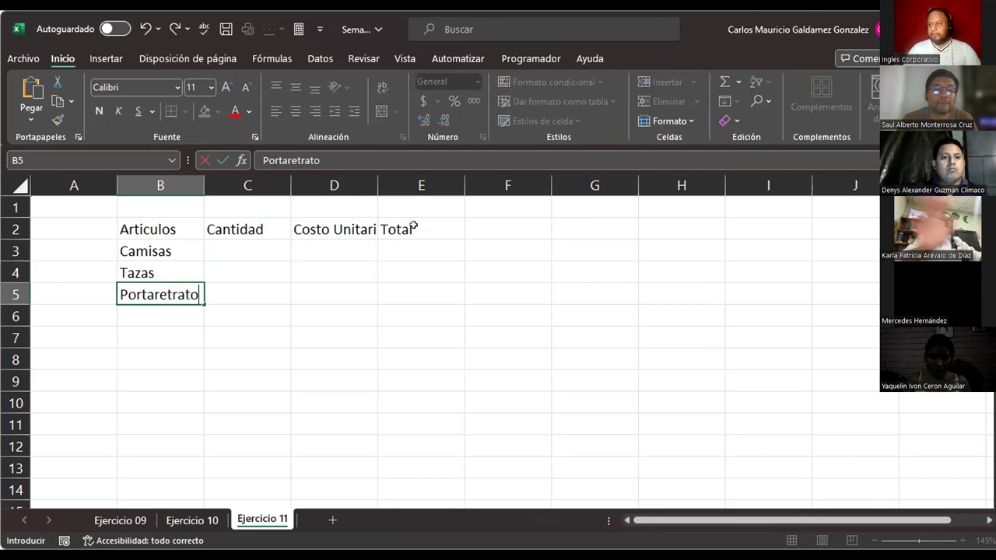
key(Return)
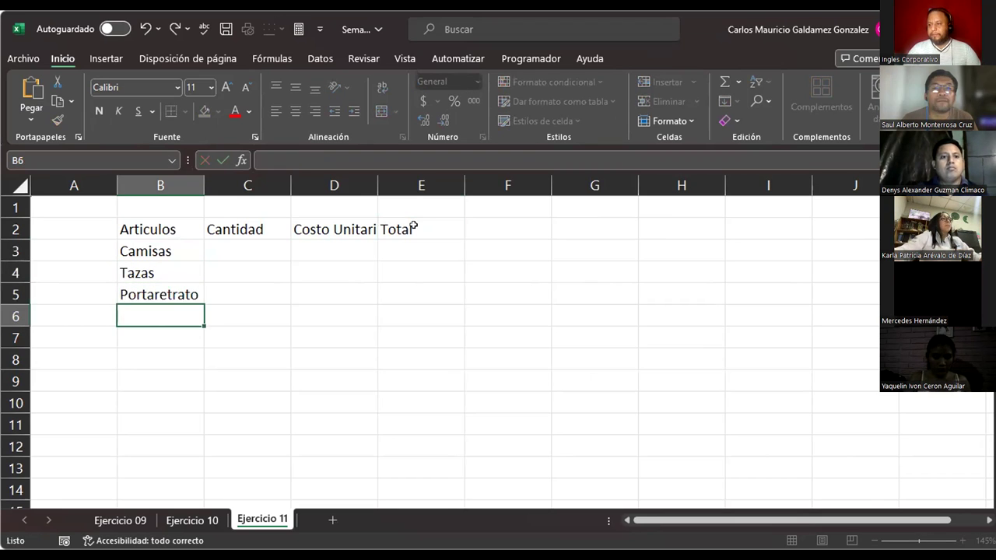
Add the articles "Gorra" and "Álbum" to the list in cells B6 and B7.
text(Gorra)
key(Return)
text(A)
key(BackSpace)
text(Álbum)
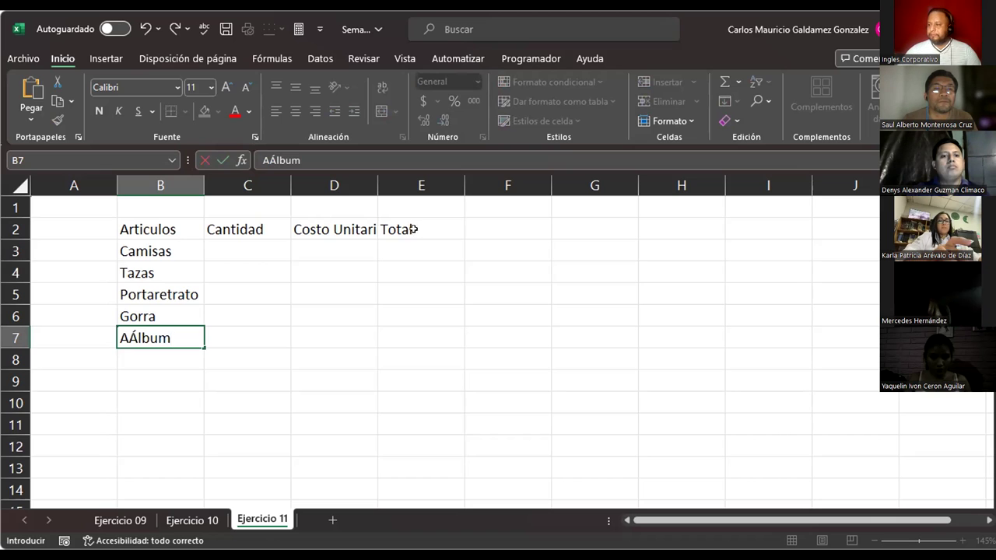
drag(262, 160, 270, 161)
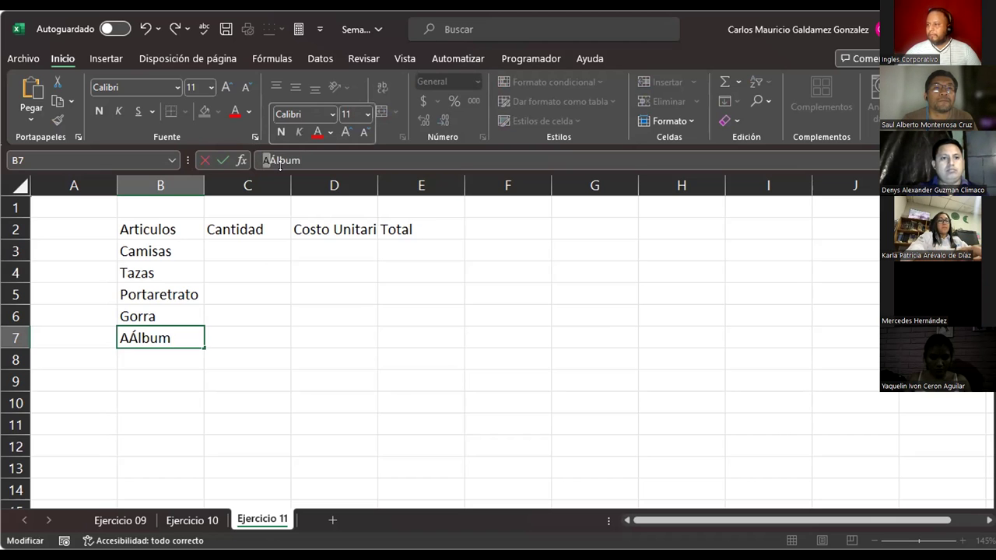
key(BackSpace)
key(Return)
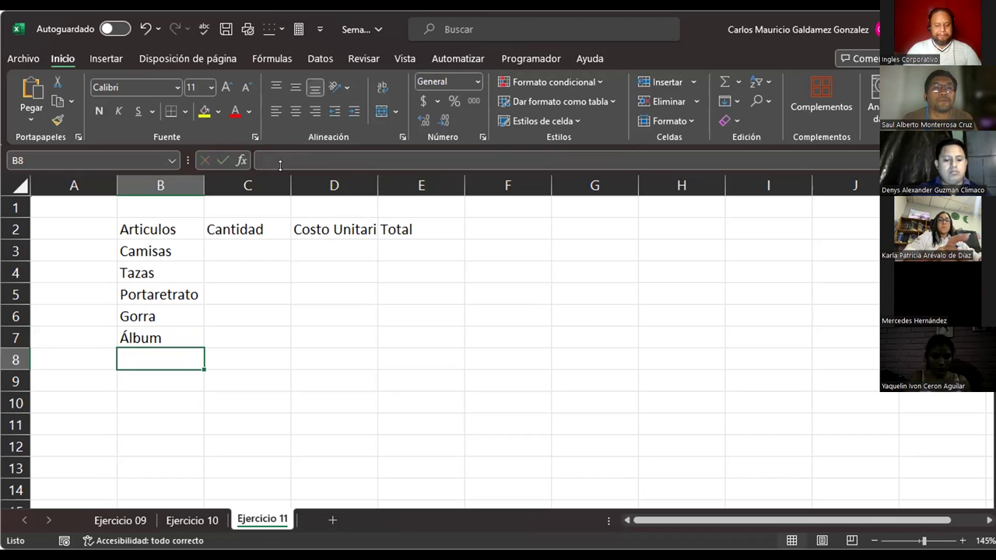
Complete the article list with "Tarjeta" in B8 and "Copa" in B9.
text(Tarej)
key(BackSpace)
key(BackSpace)
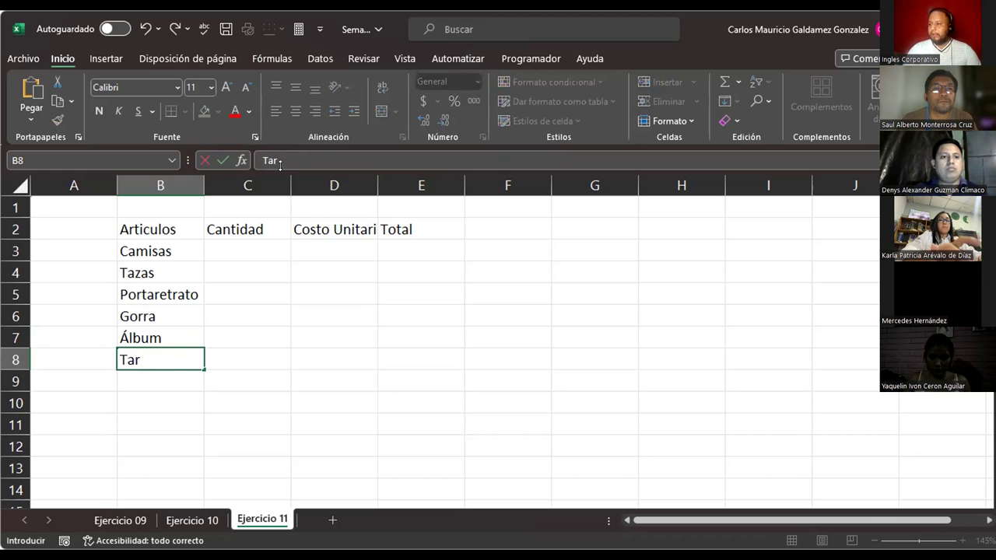
text(jeta)
key(Return)
text(Copa)
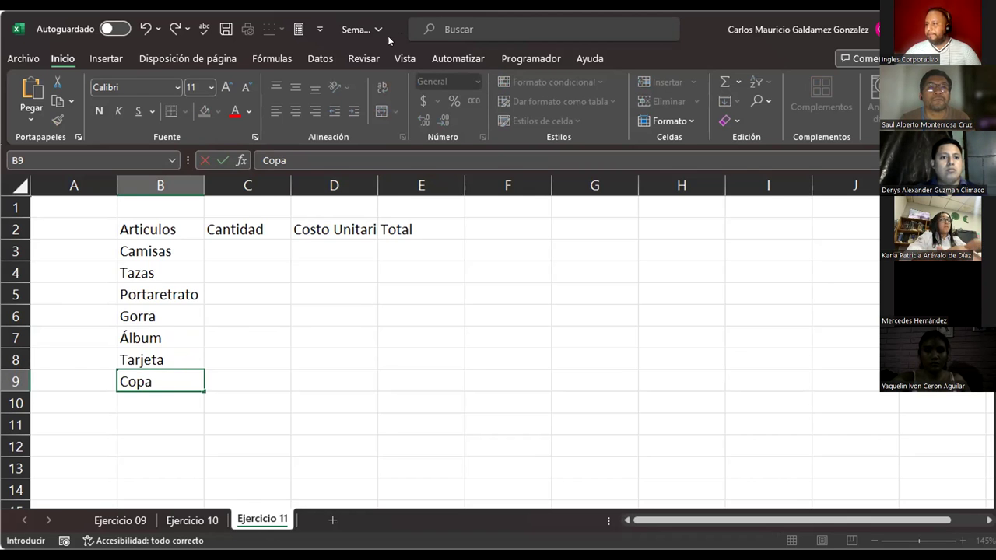
Enter the label "Inversión" in cell G2 and the amount 3526 beside it in H2.
click(582, 225)
text(Inversión)
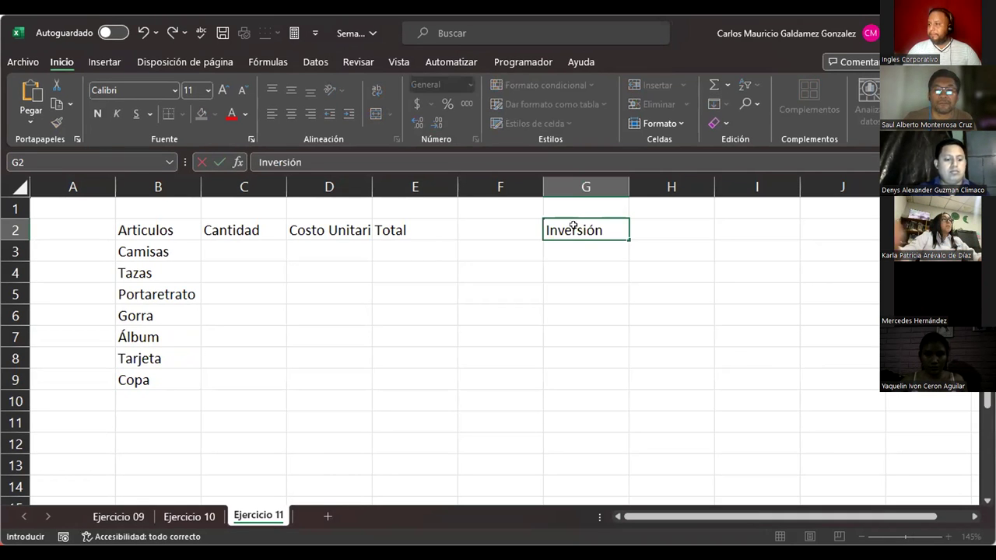
key(Tab)
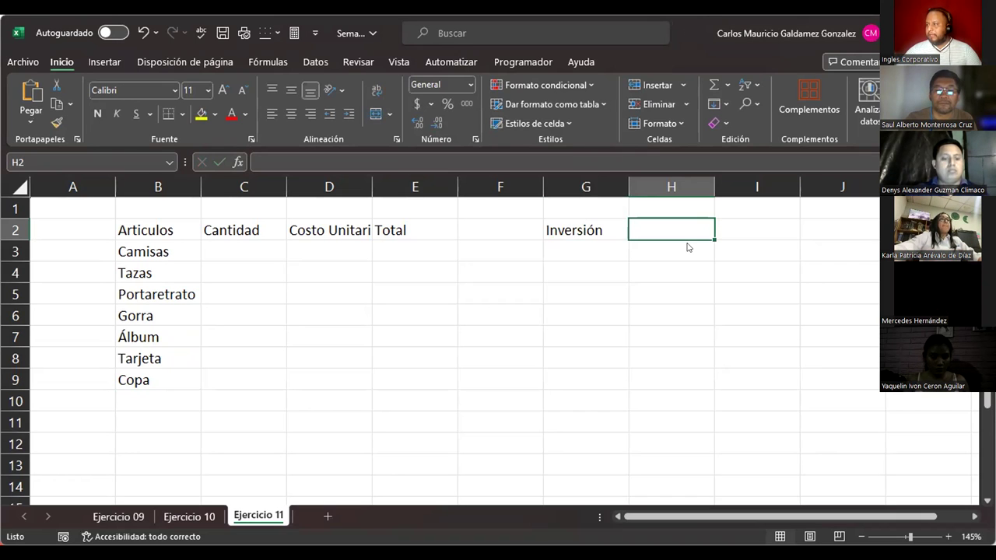
text(3526)
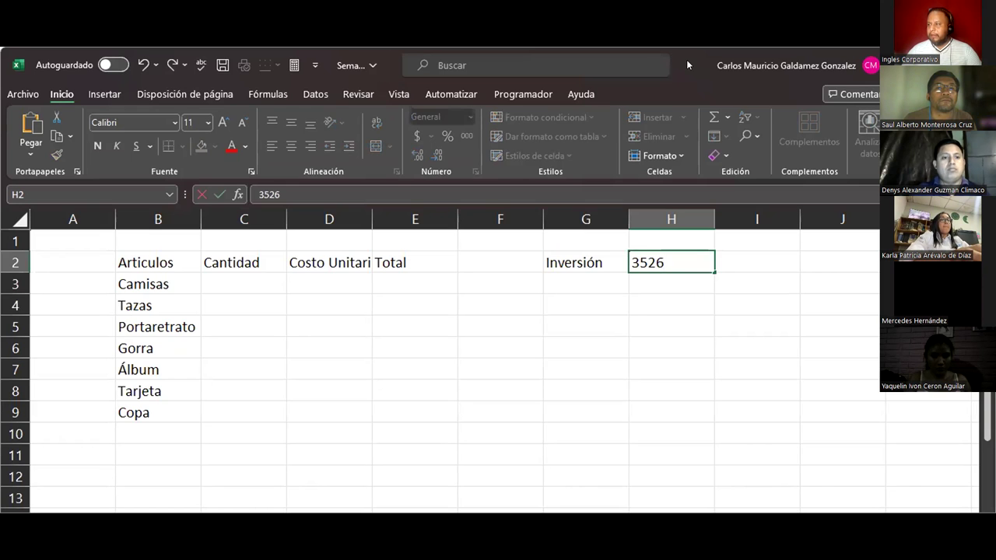
key(Return)
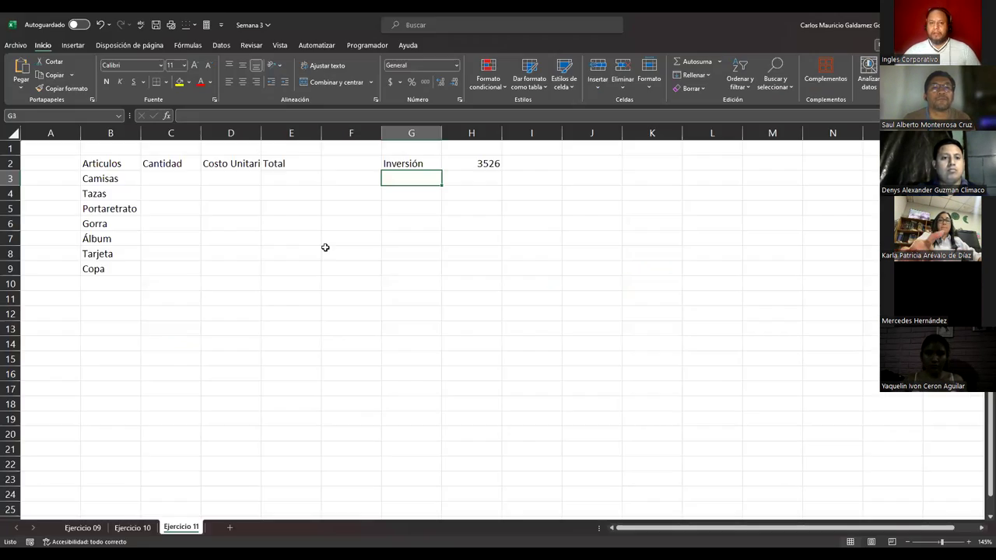
scroll(282, 253, up, 5)
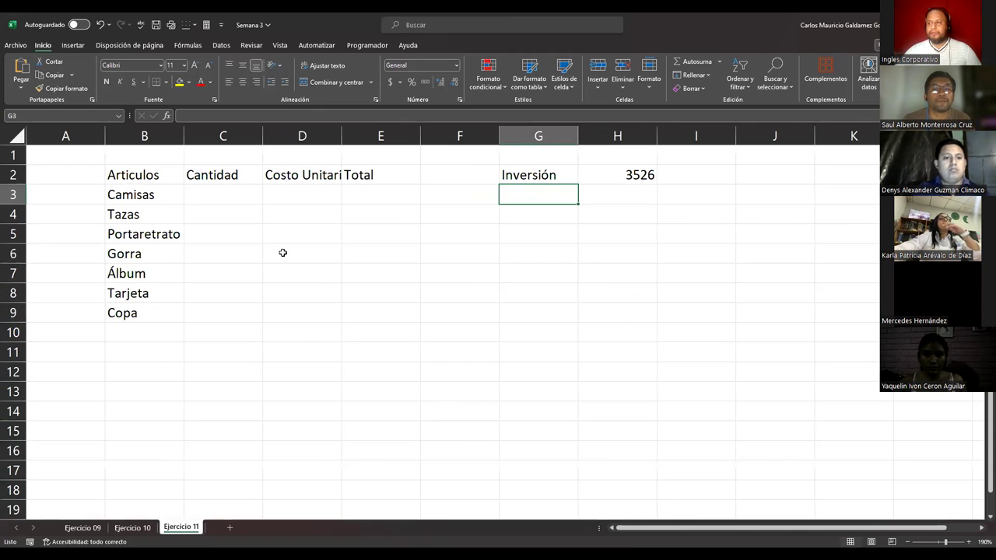
Autofit the widths of columns B, C and D to their contents.
double_click(340, 136)
drag(263, 139, 263, 138)
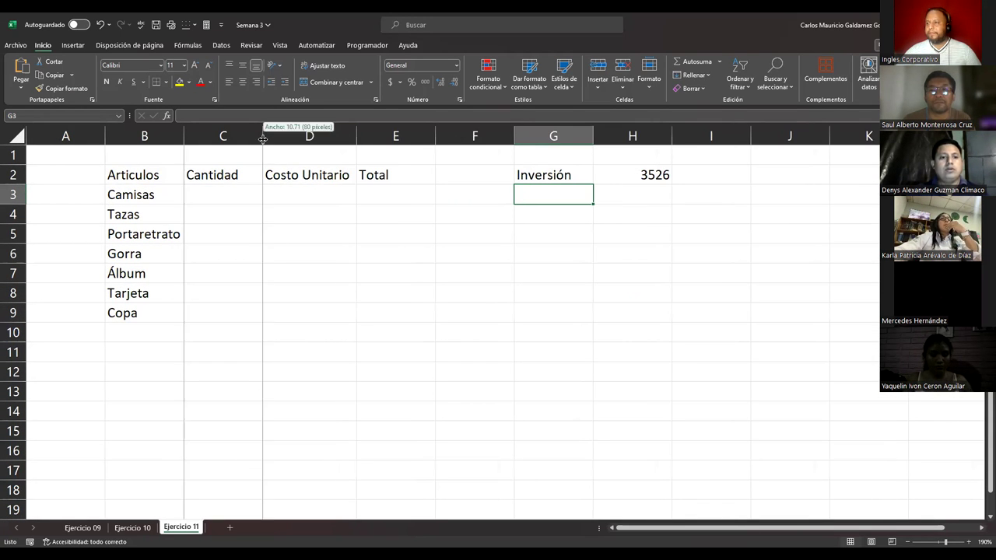
double_click(184, 136)
Apply all borders to the article table B2:E9 and to the investment cells G2:H2.
click(146, 176)
drag(311, 174, 382, 304)
ctrl+drag(542, 173, 619, 175)
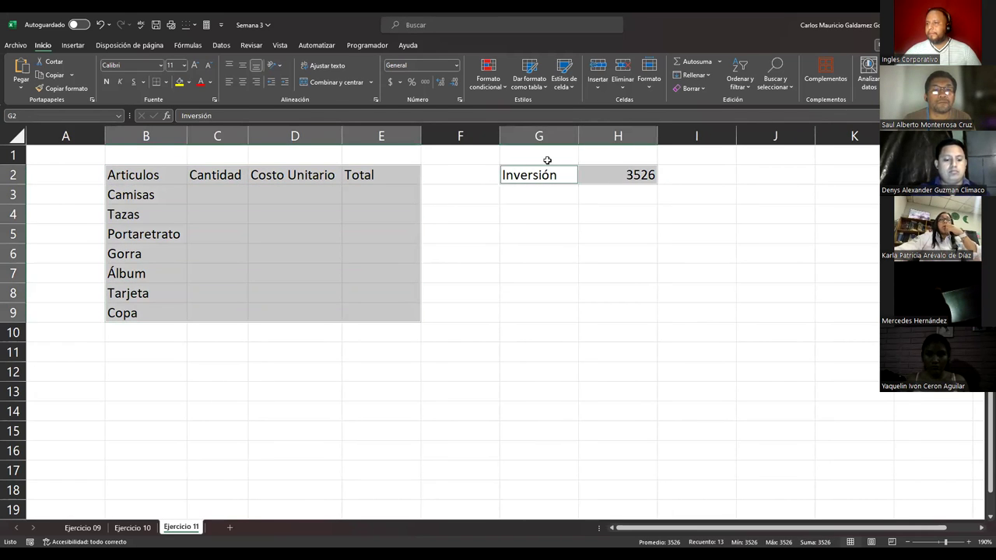
click(166, 83)
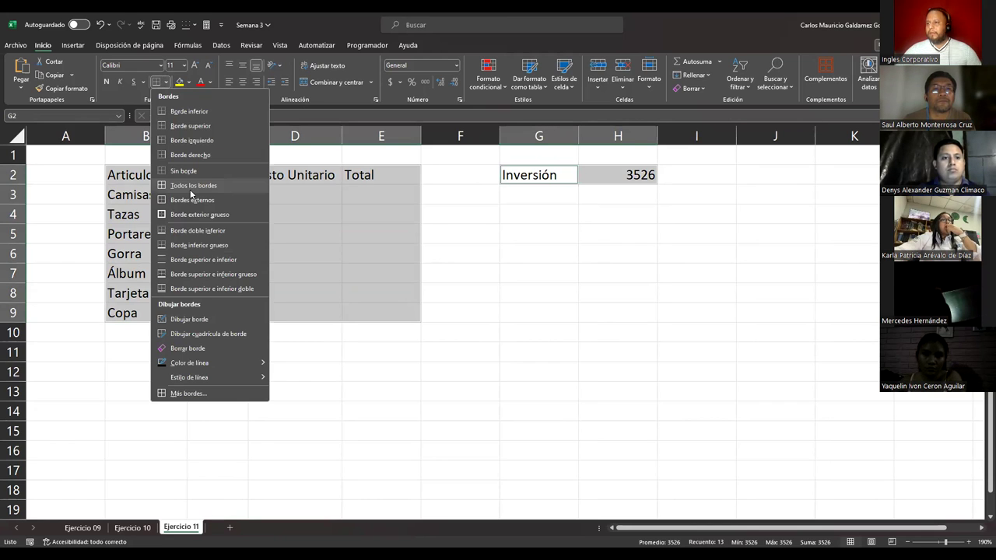
click(191, 185)
click(234, 237)
Enter the unit costs 21, 15, 18 and 23 for Camisas, Tazas, Portaretrato and Gorra in D3 to D6.
click(281, 194)
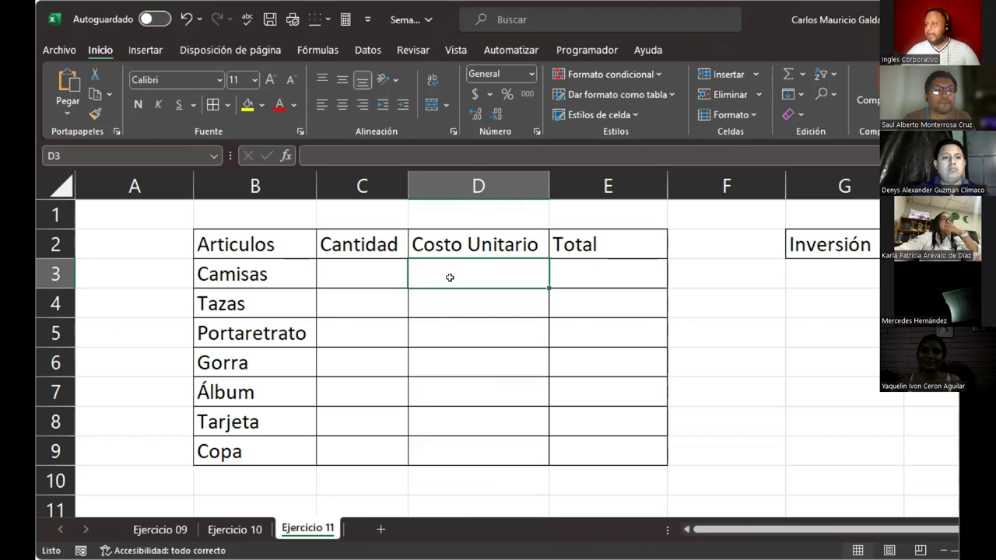
text(21)
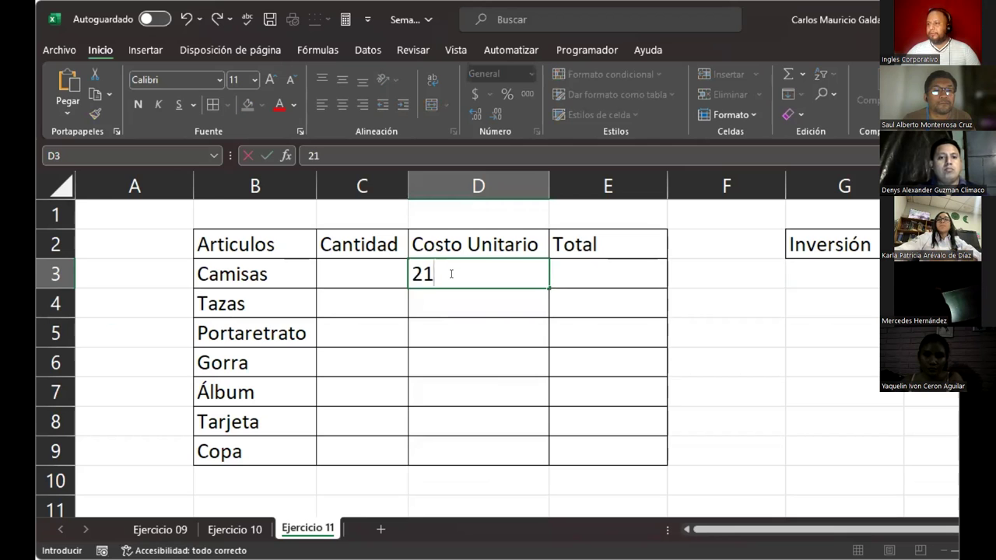
key(Return)
text(15)
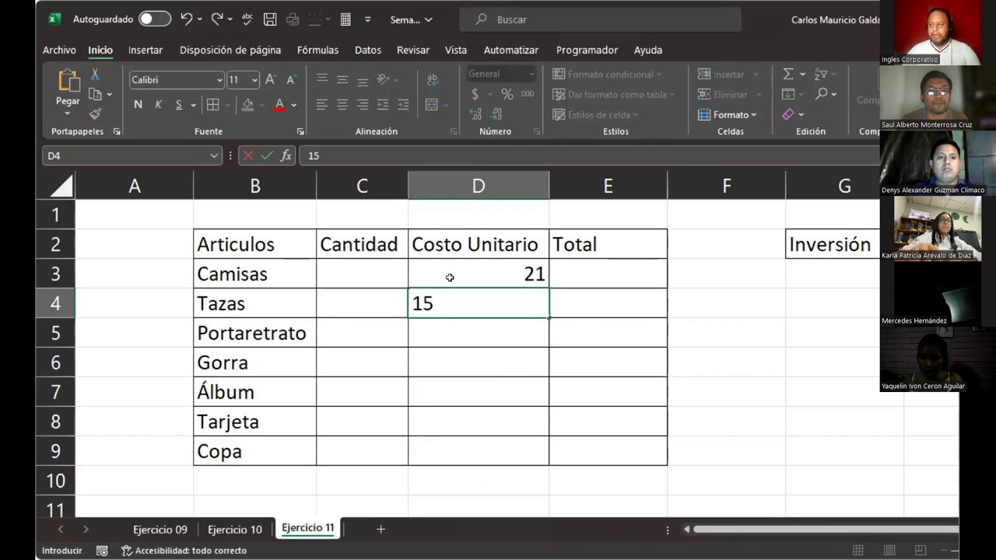
key(Return)
text(18)
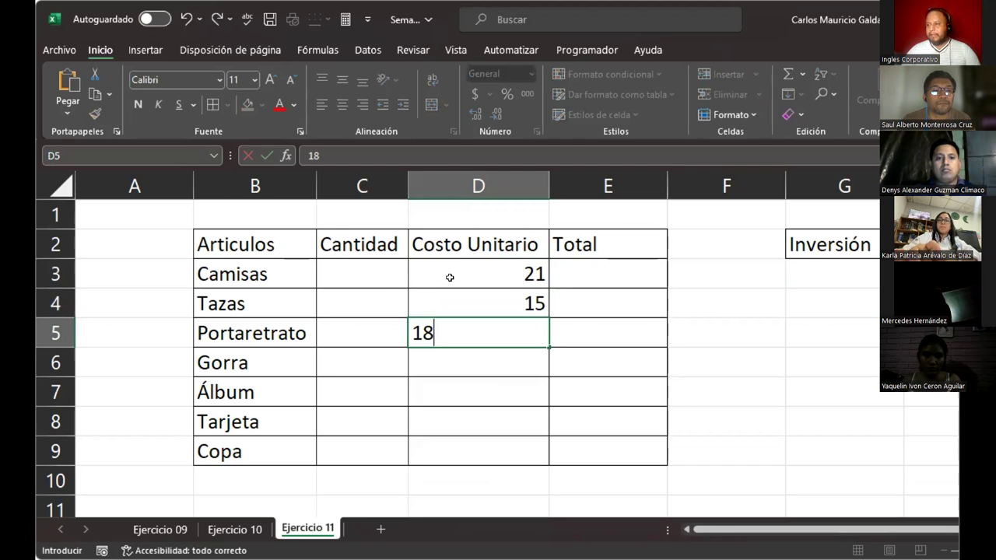
key(Return)
text(23)
key(Return)
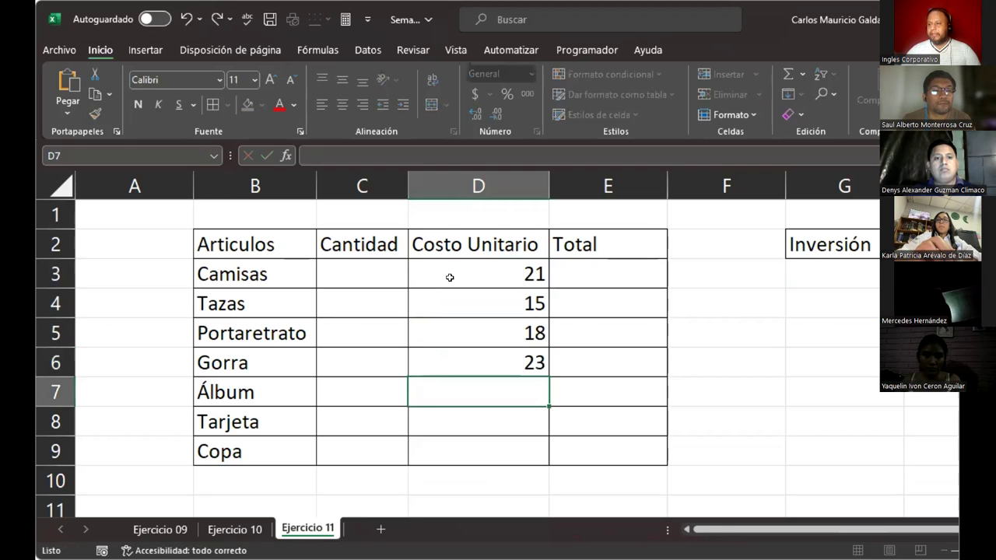
Complete the unit costs with 24 for Álbum, 34 for Tarjeta and 44 for Copa in D7 to D9.
text(24)
key(Return)
text(.)
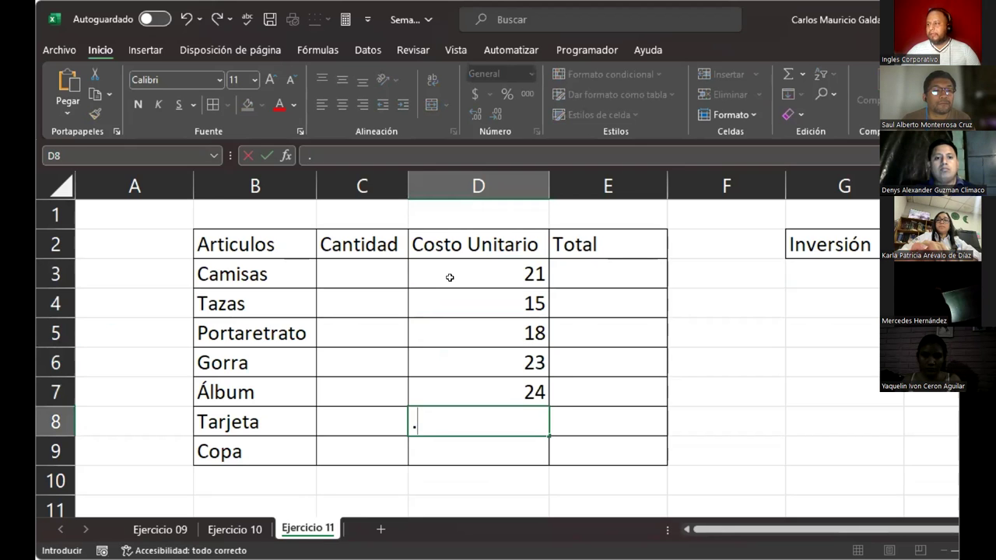
key(BackSpace)
text(3)
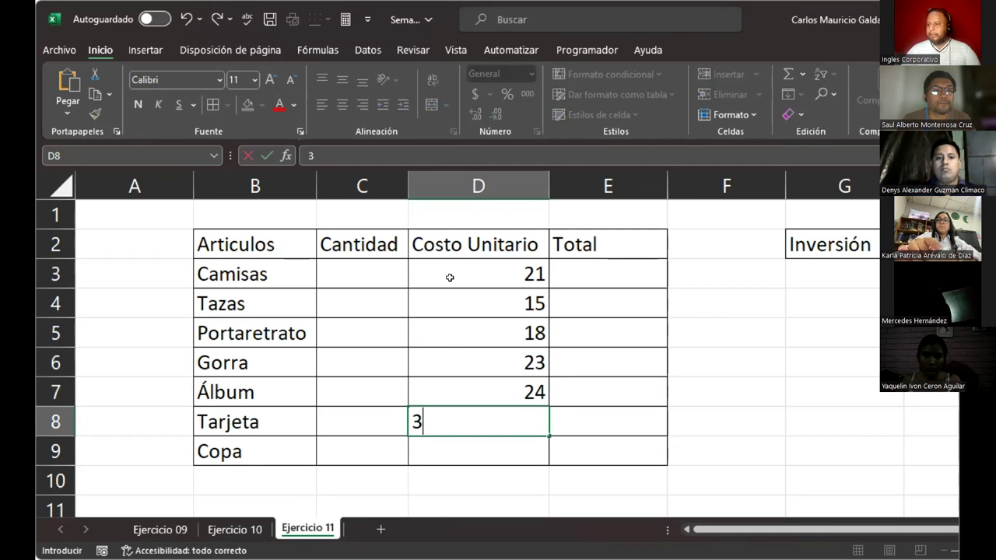
text(4)
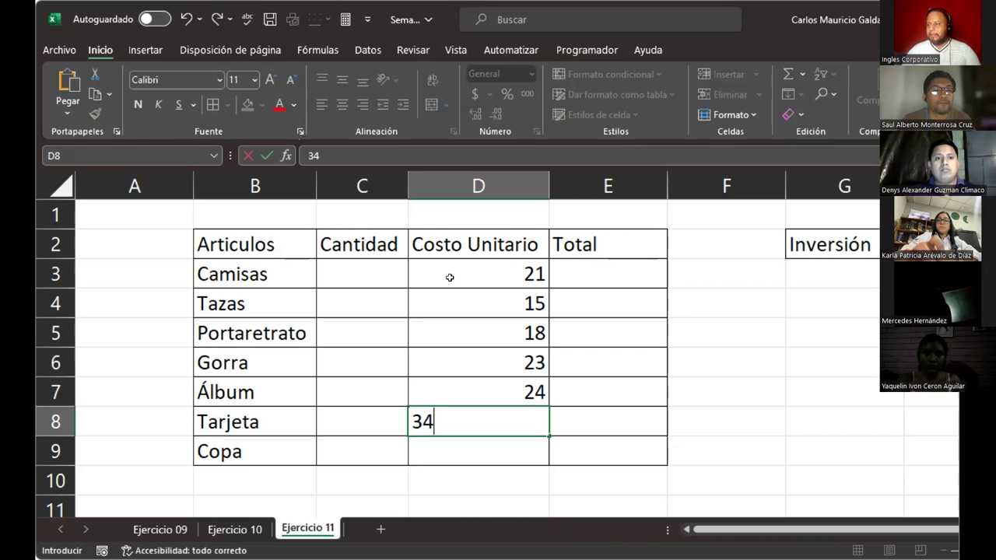
key(Return)
text(44)
key(Return)
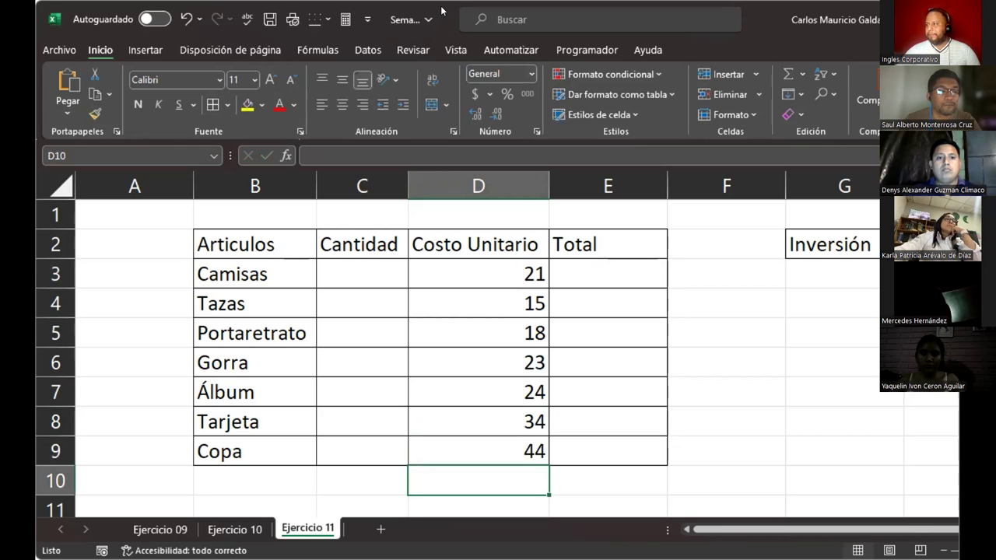
Apply the dollar accounting format to the cost and total cells D3:E9 and the investment amount in H2.
drag(467, 274, 577, 451)
ctrl+click(638, 175)
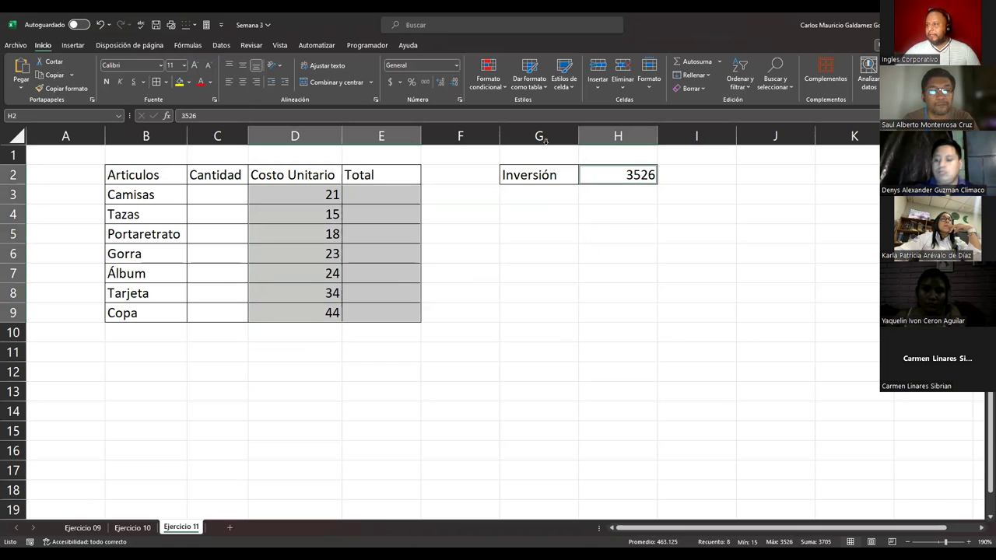
click(391, 82)
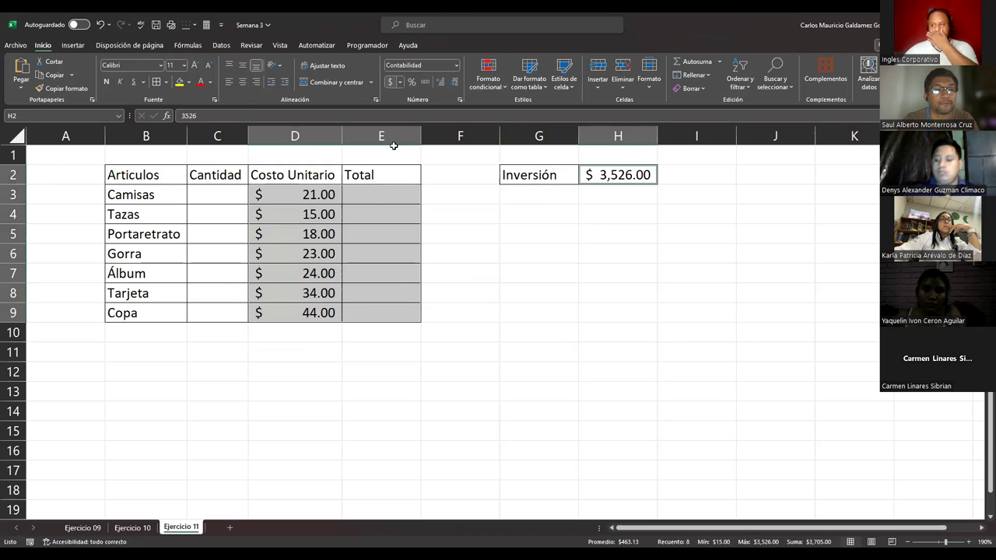
click(345, 258)
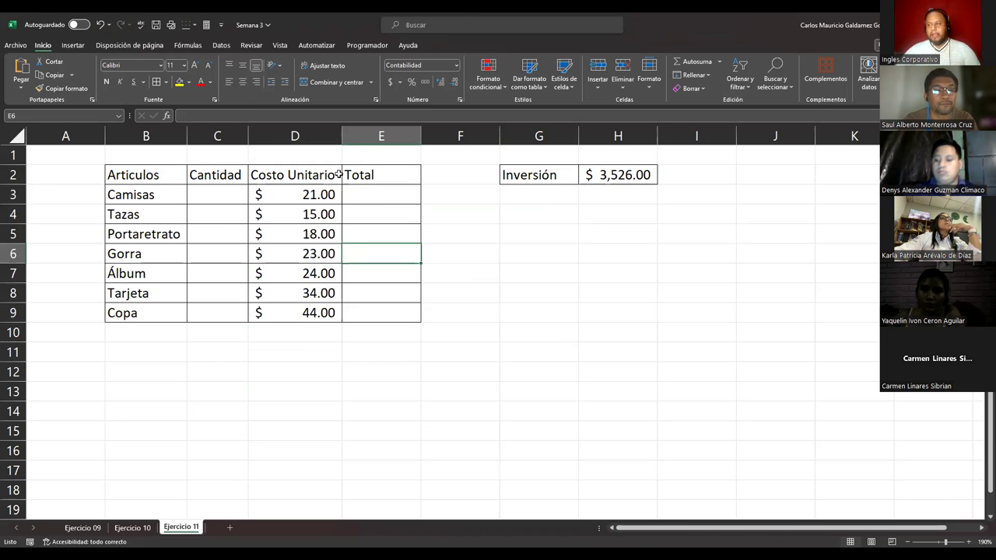
Calculate the Camisas total in E3 with =C3*D3 and fill the formula down to E9.
drag(365, 200, 369, 195)
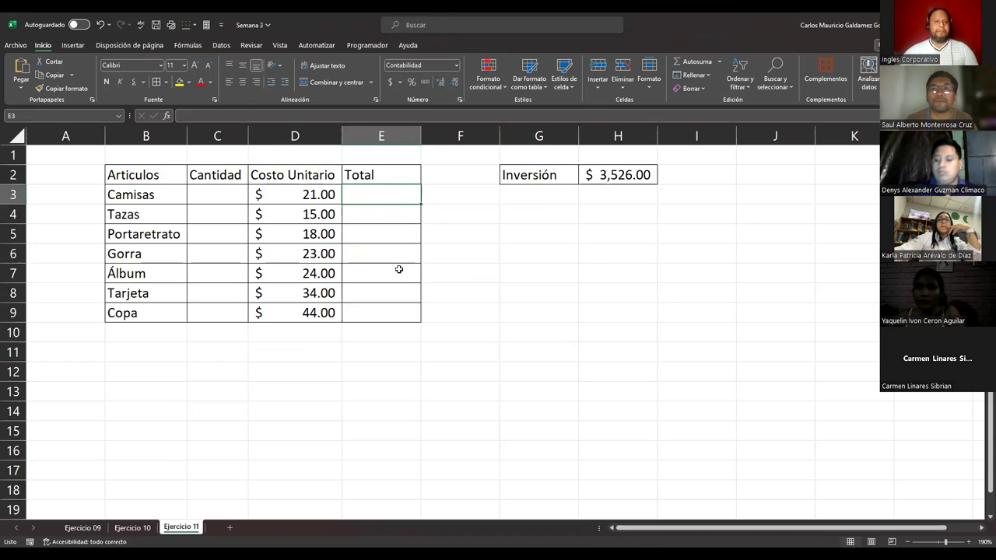
text(=)
key(Left)
key(Left)
text(*)
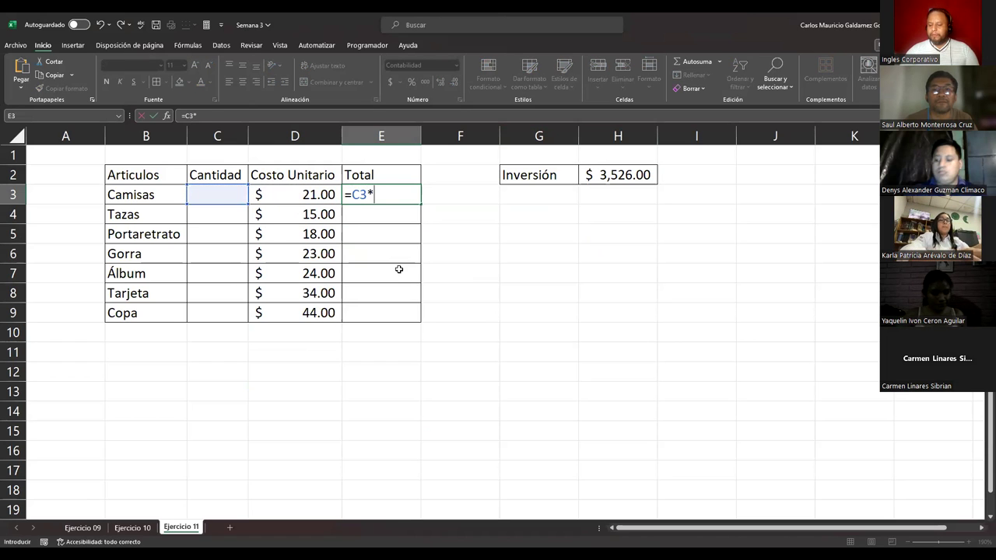
key(Left)
key(ctrl+Return)
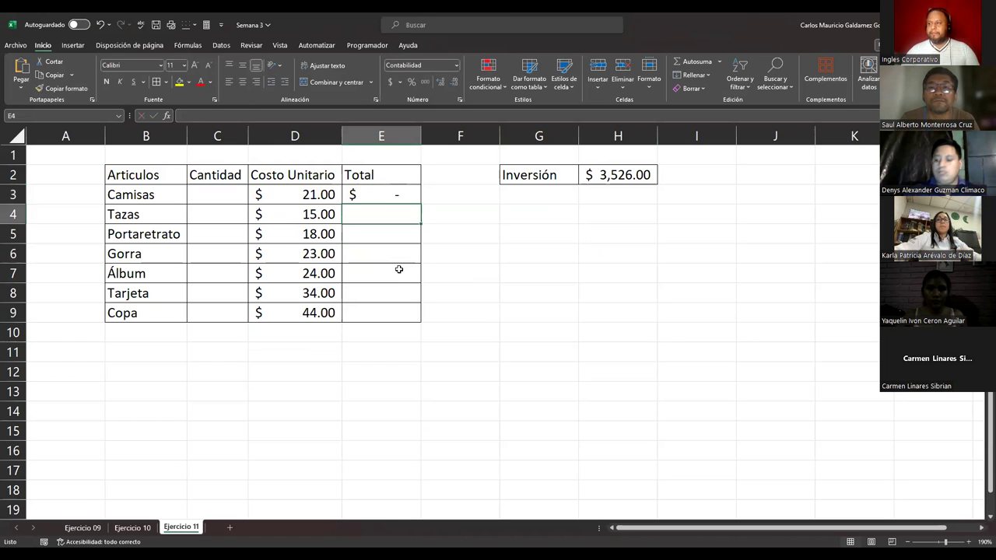
drag(420, 203, 403, 318)
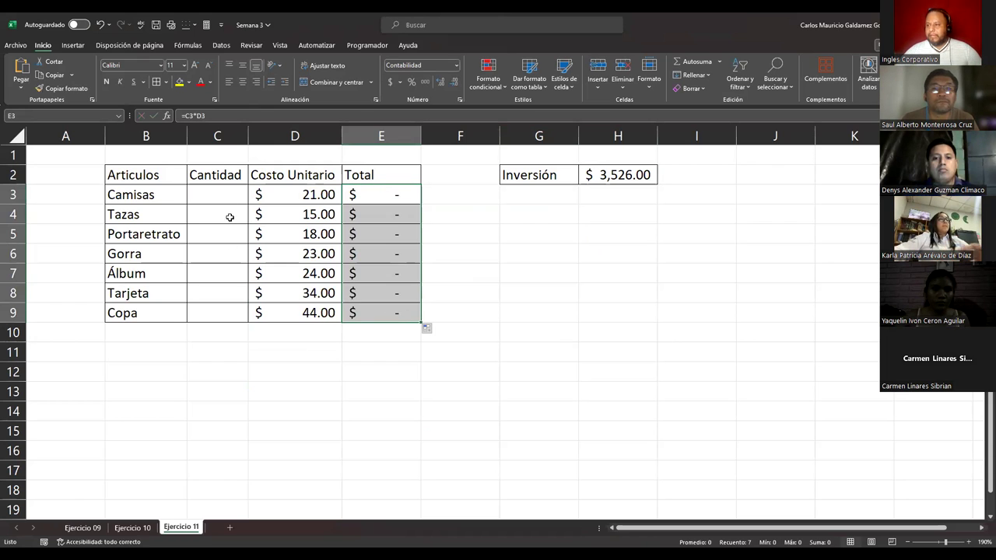
Add the sum formula =SUMA(E3:E9) in E10 beneath the Total column.
drag(212, 194, 204, 310)
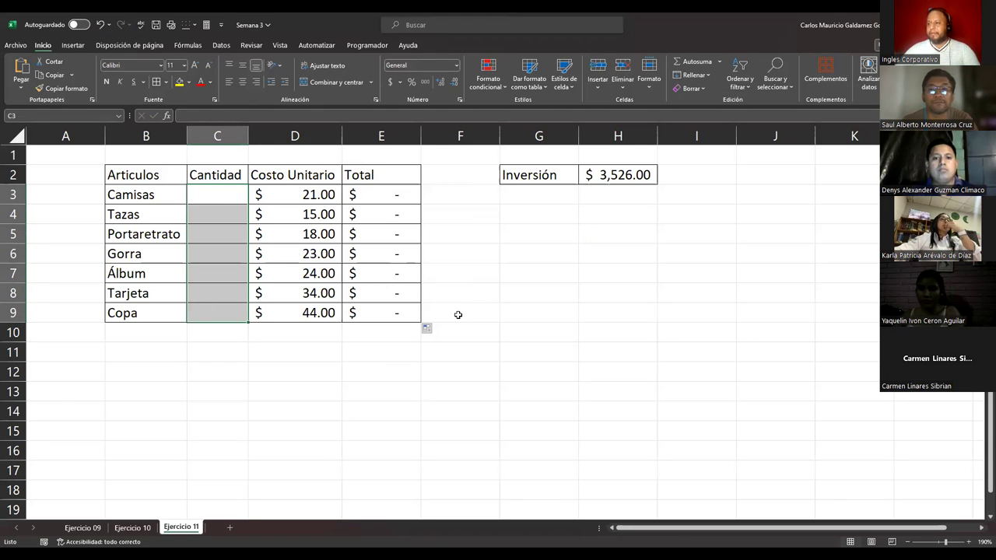
click(363, 391)
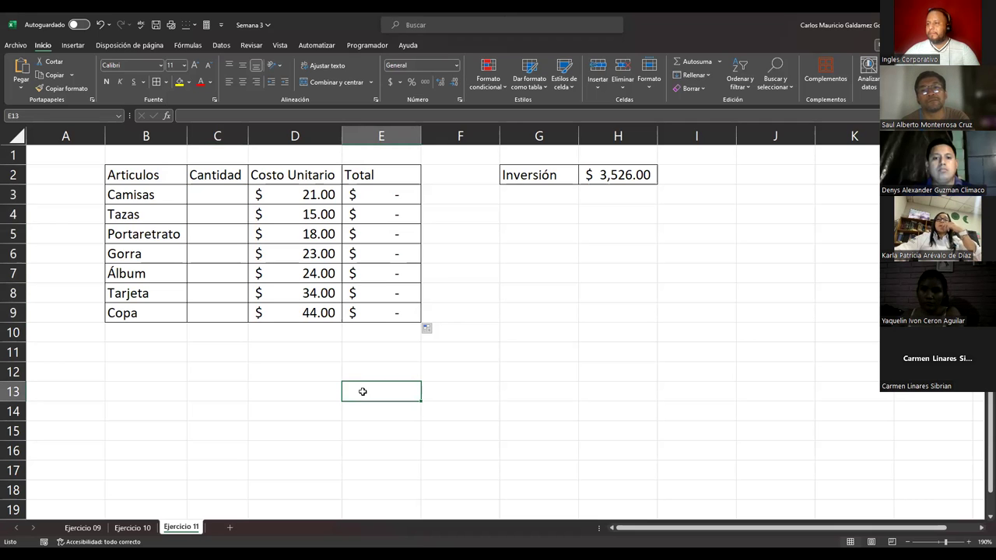
click(365, 333)
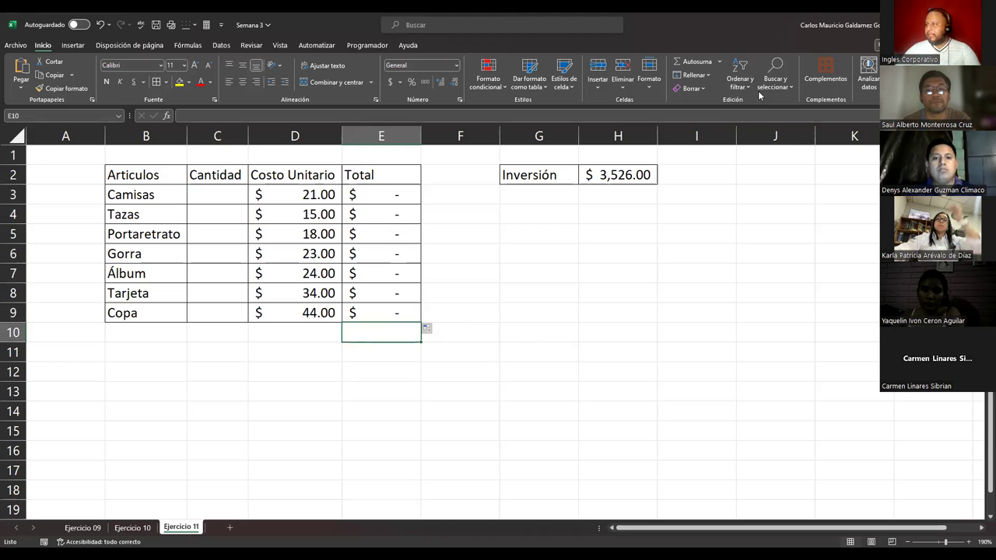
click(693, 62)
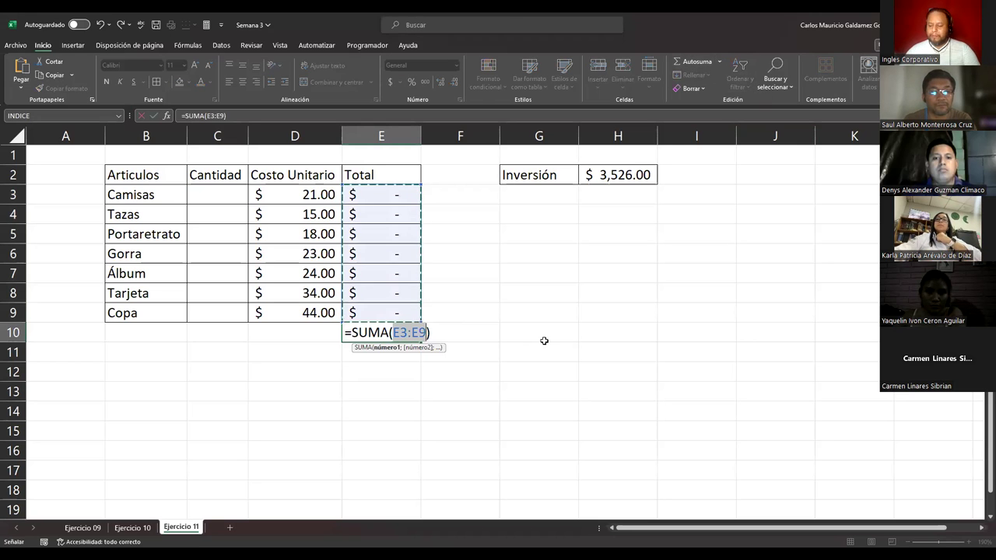
key(Return)
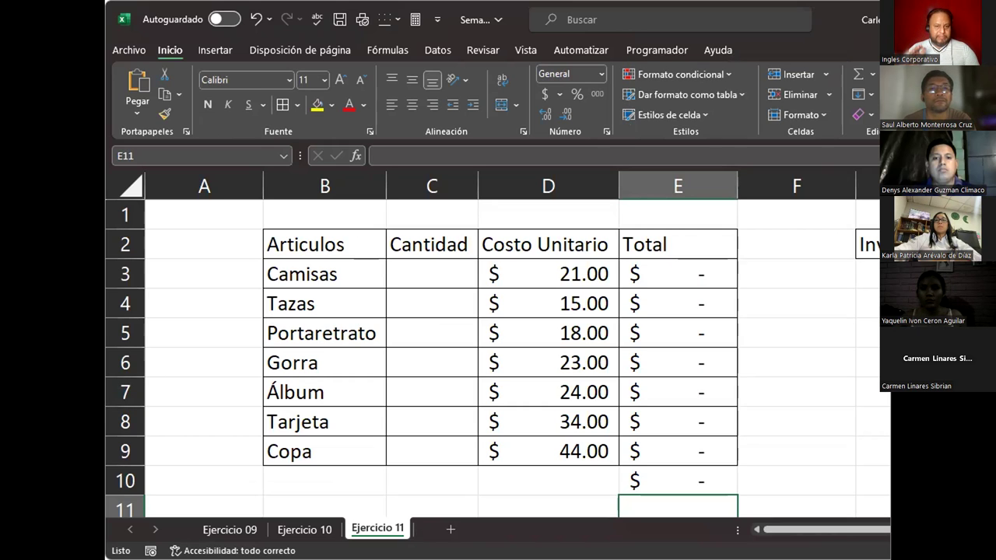
Add the sum formula =SUMA(C3:C9) in C10 beneath the Cantidad column.
key(alt+Tab)
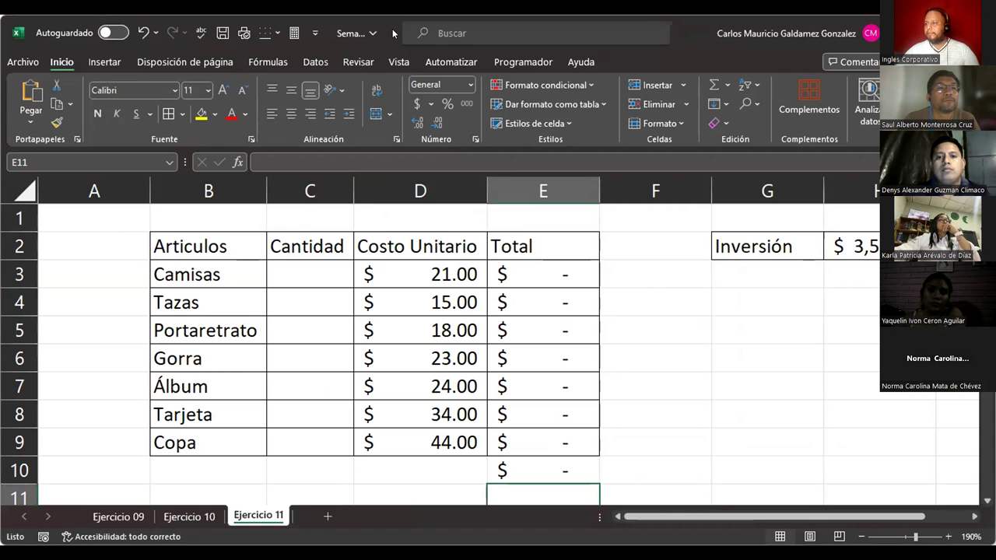
click(342, 465)
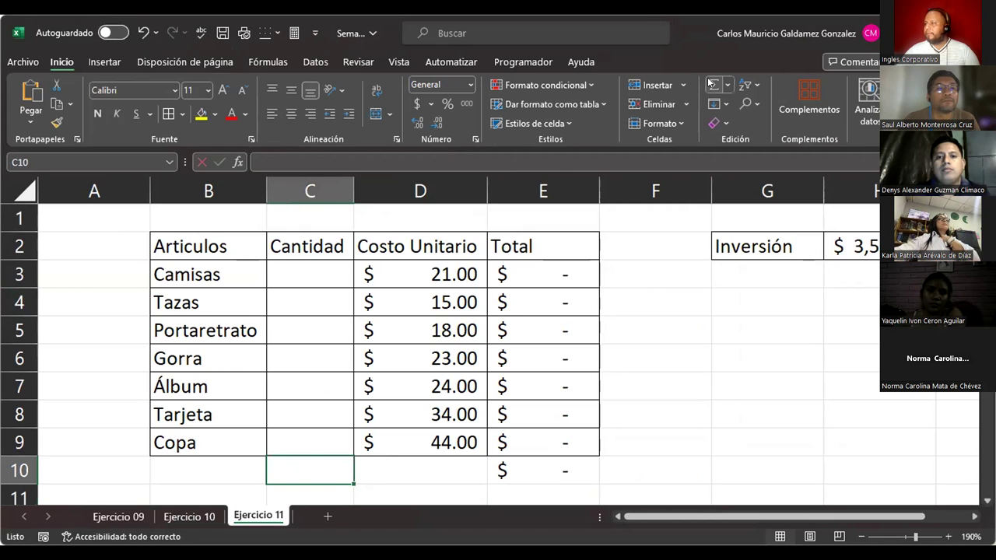
key(alt+equal)
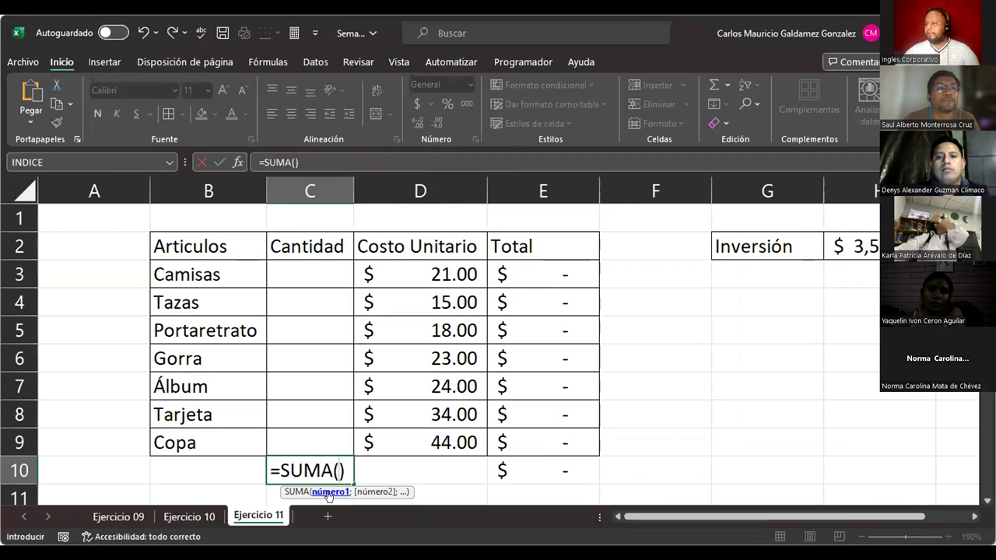
click(287, 271)
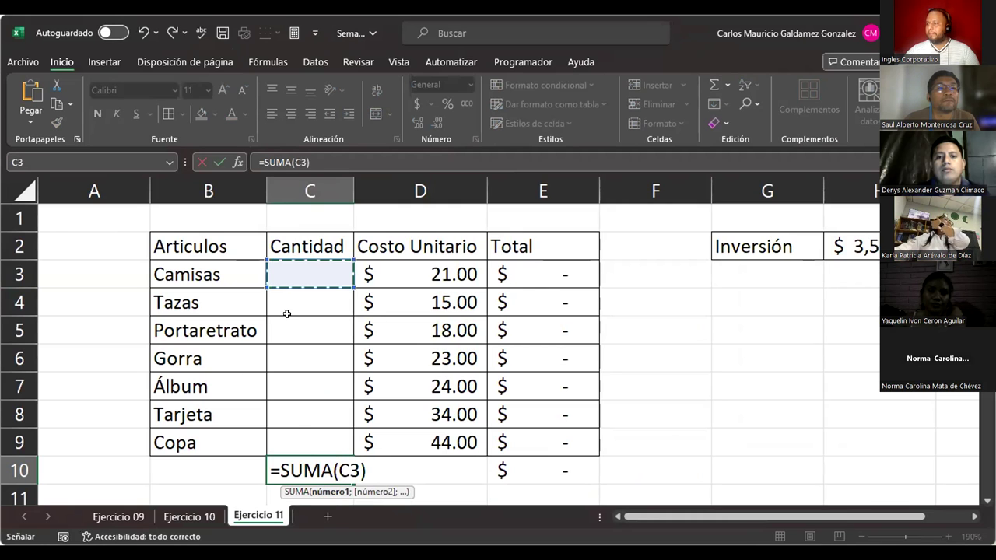
shift+click(309, 434)
key(Return)
click(310, 438)
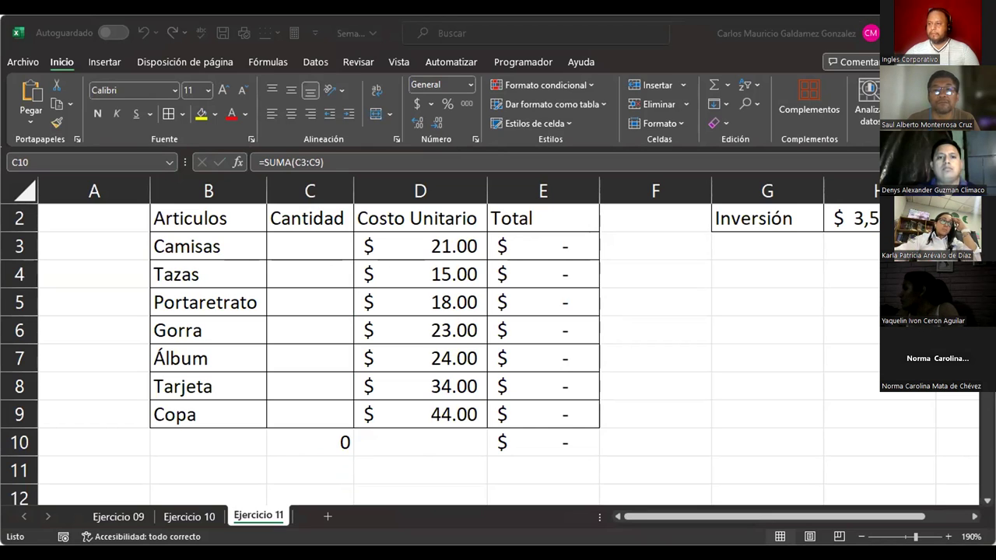
key(alt+Tab)
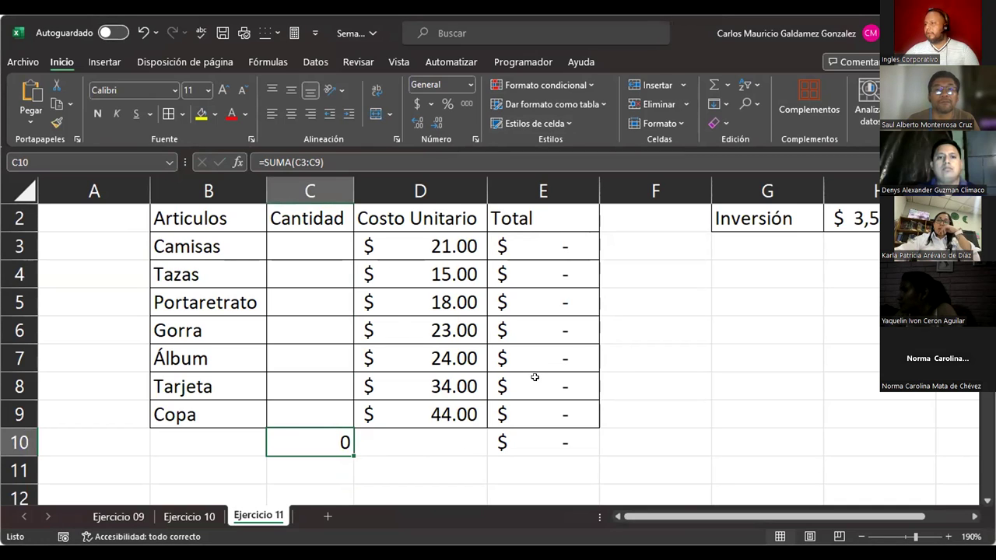
Review the sums in row 10, the total formulas in E3:E9 and the investment amount in H2.
click(525, 444)
click(245, 436)
click(400, 436)
click(534, 438)
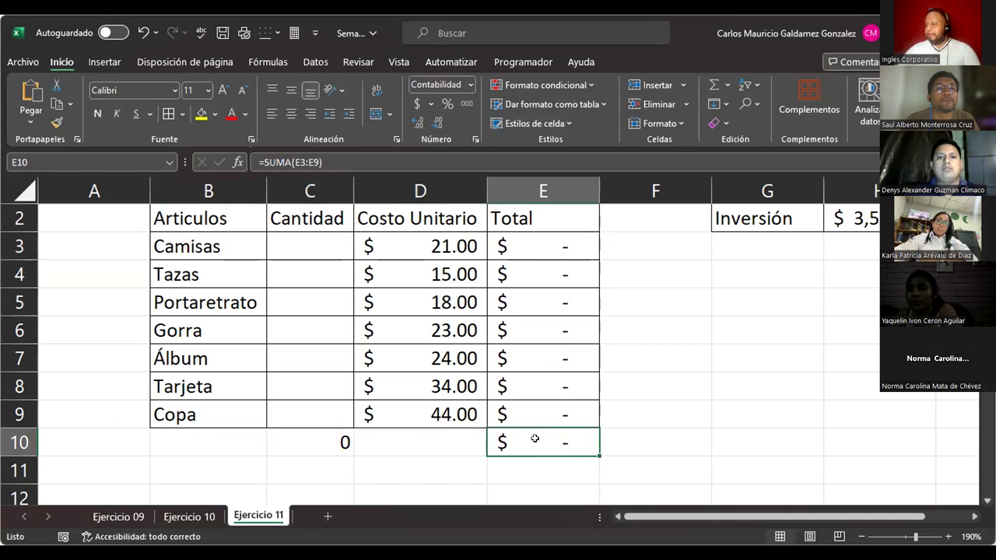
drag(534, 249, 537, 412)
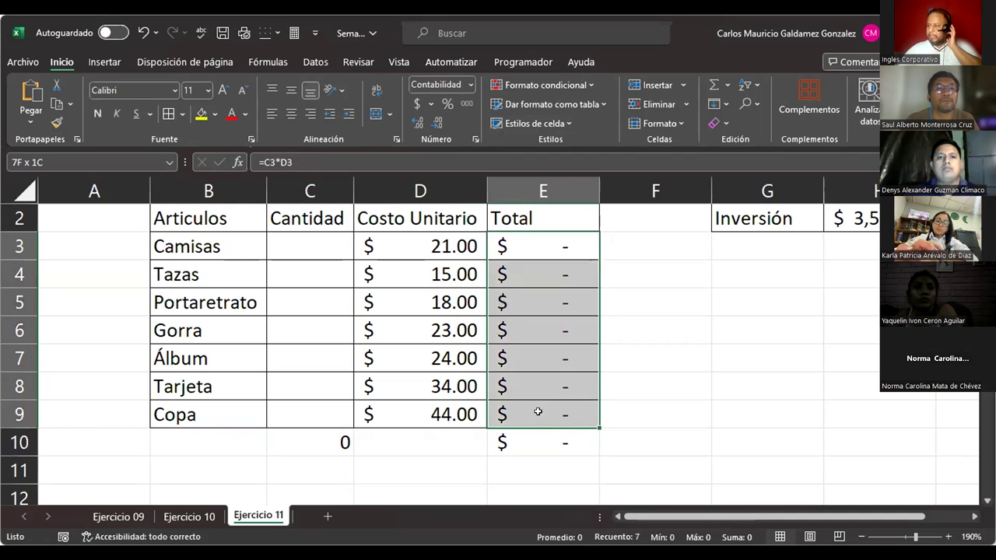
click(834, 212)
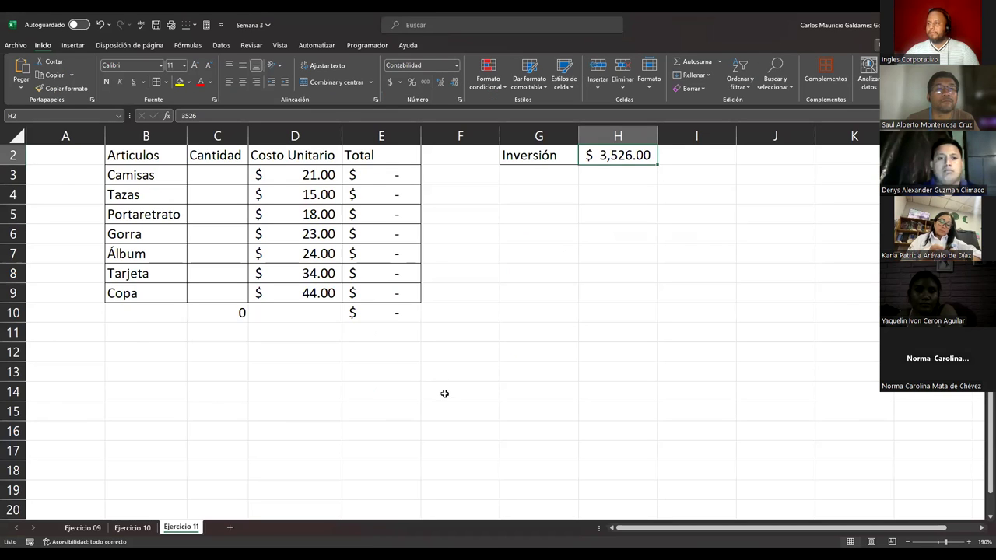
scroll(229, 337, up, 1)
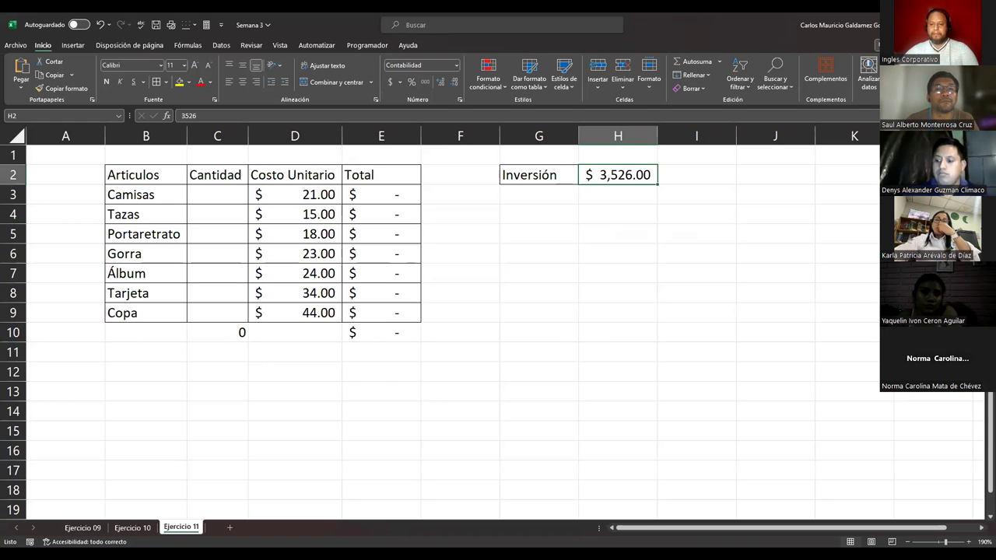
click(372, 332)
Apply the Título 3 cell style to headers B2:E2 and a grey Énfasis3 cell style to article names B3:B9.
drag(118, 183, 358, 176)
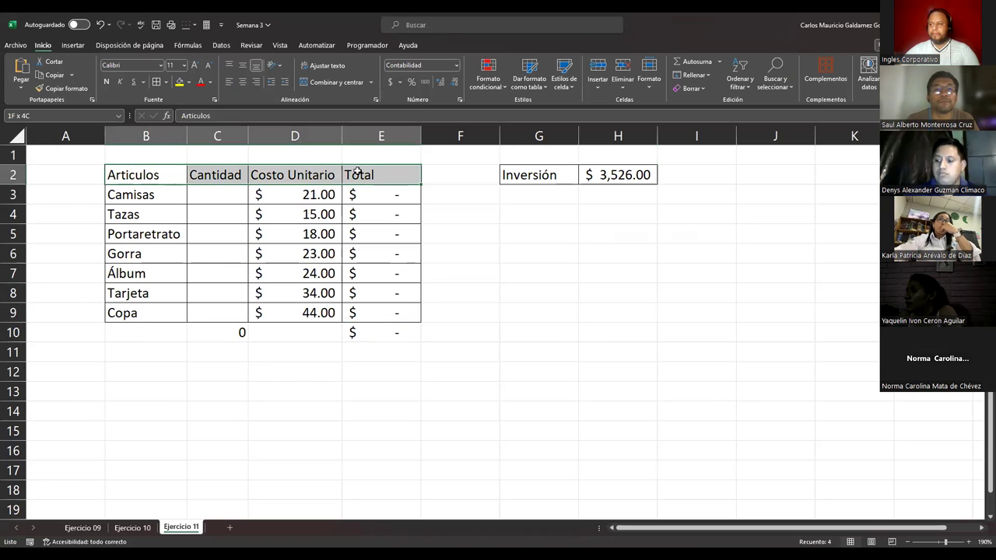
click(566, 87)
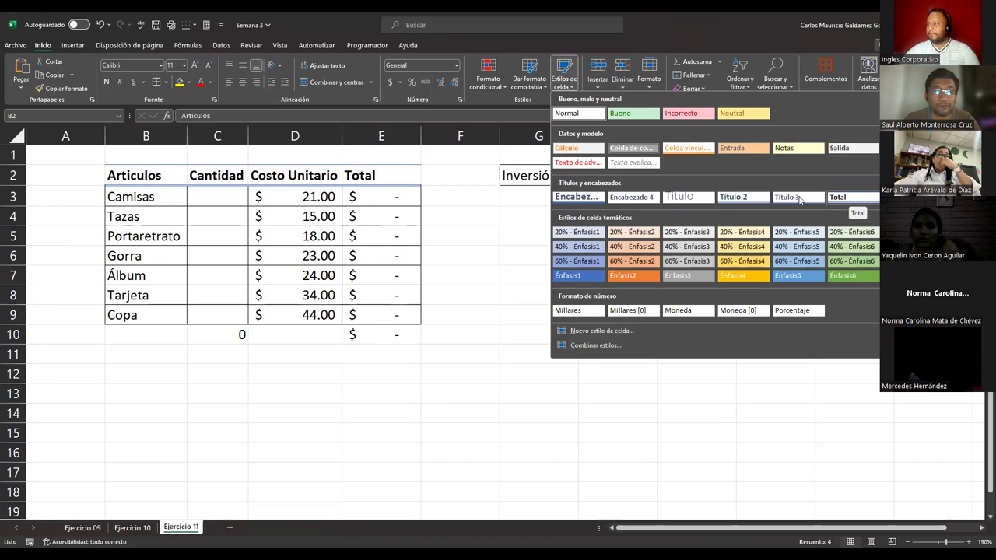
drag(156, 196, 146, 313)
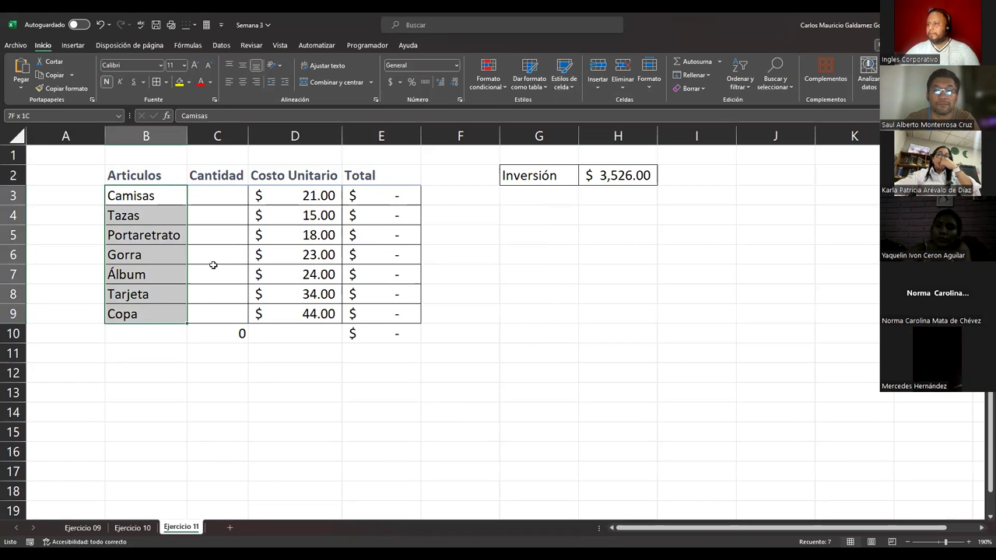
click(566, 86)
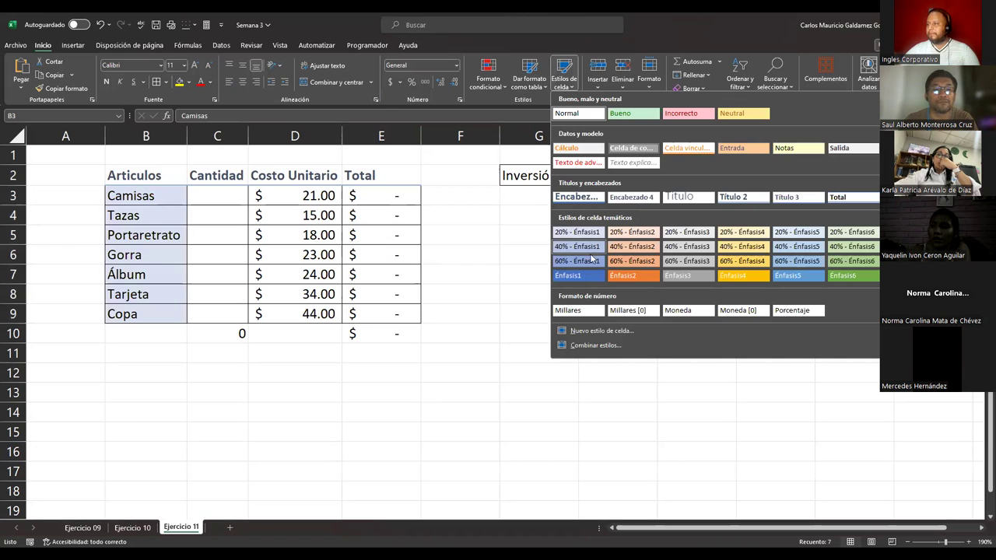
click(689, 279)
Apply all borders to the article table in B2:E9.
drag(132, 177, 382, 314)
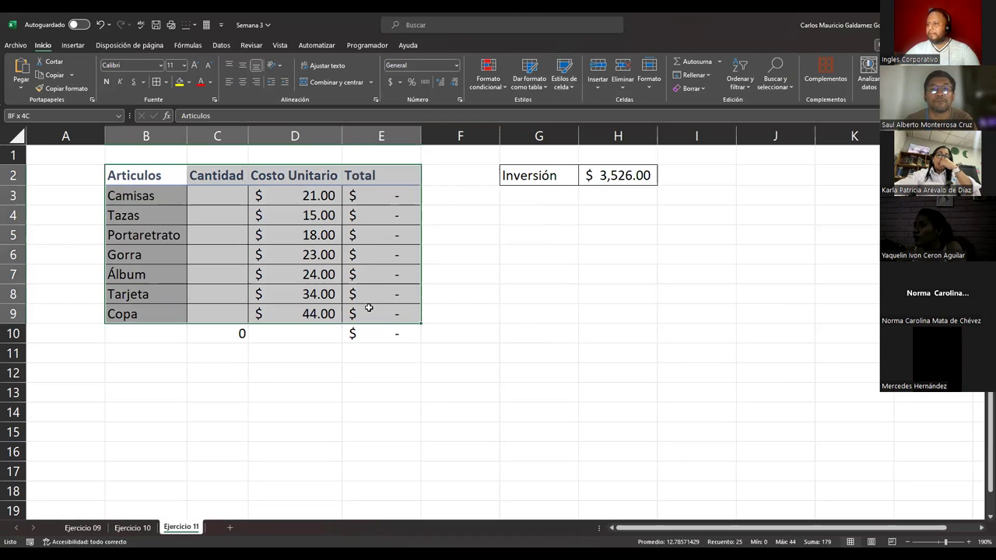
click(156, 82)
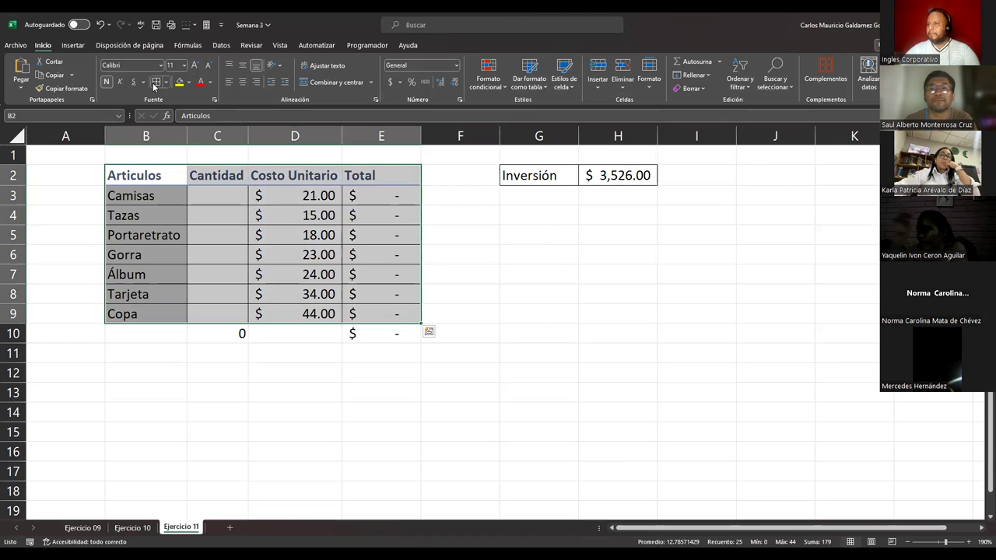
click(295, 234)
Autofit the Costo Unitario column D and widen the Total column E.
double_click(341, 136)
drag(421, 136, 445, 161)
click(336, 273)
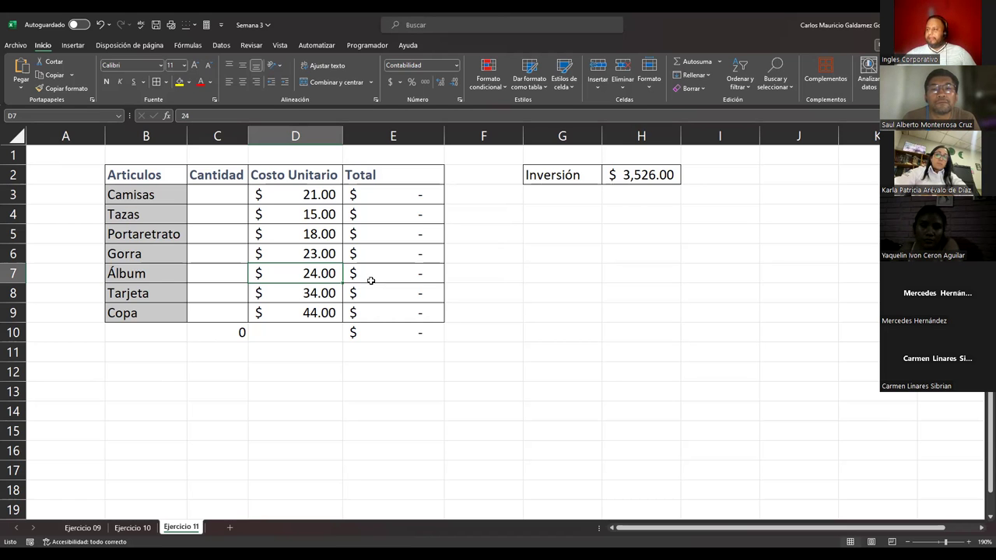
Open Solver with the Inversión amount in H2 as the objective, set to Máx.
click(634, 176)
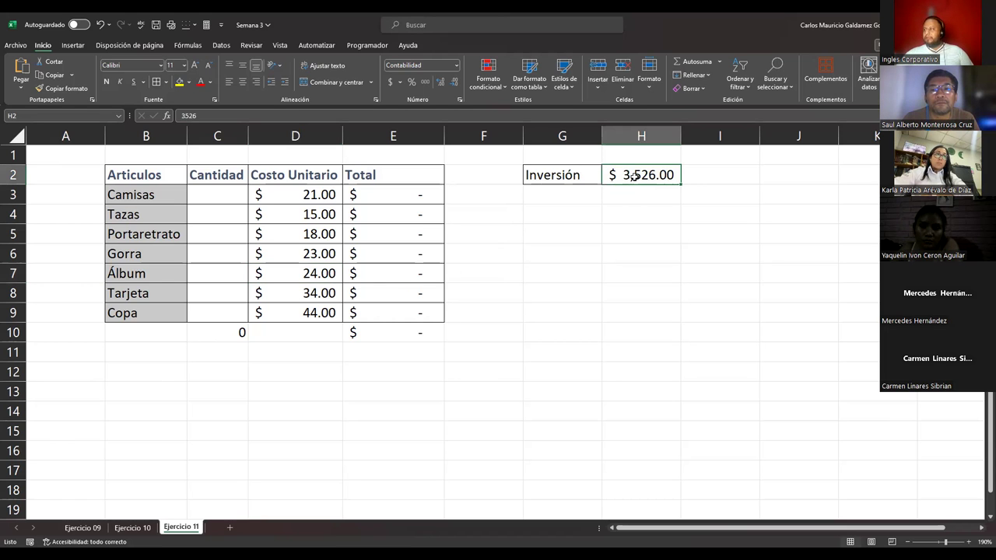
click(213, 47)
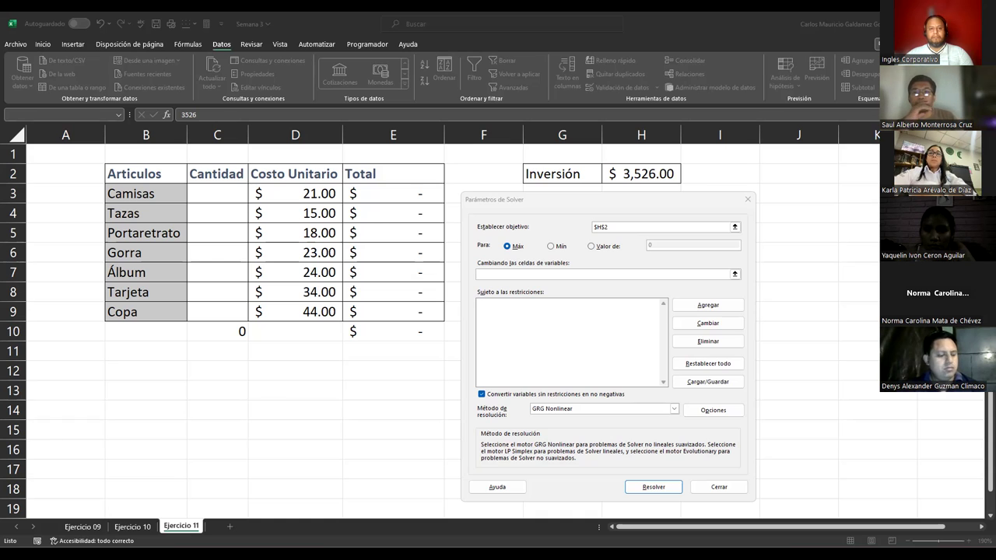
click(641, 174)
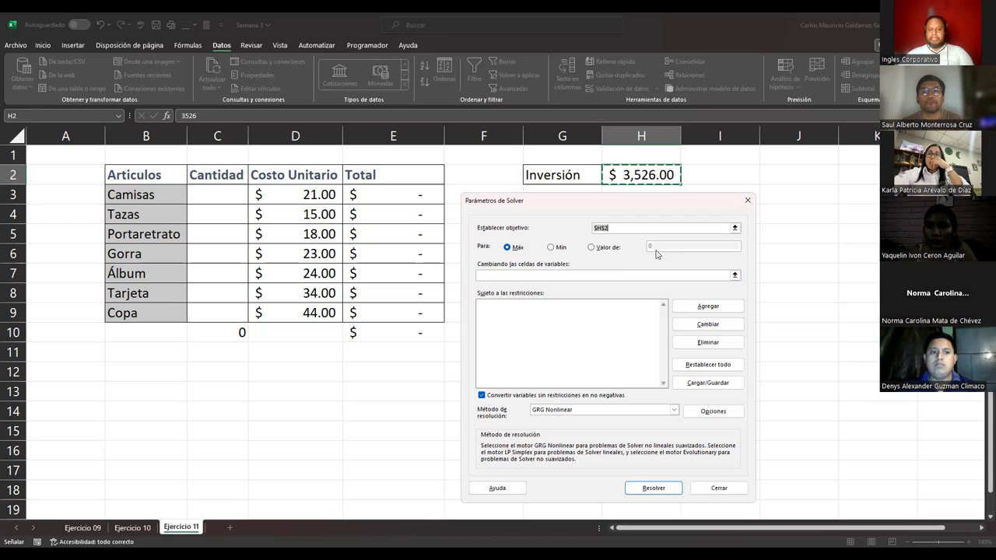
Set the Cantidad cells C3:C9 as Solver's variable cells.
click(492, 276)
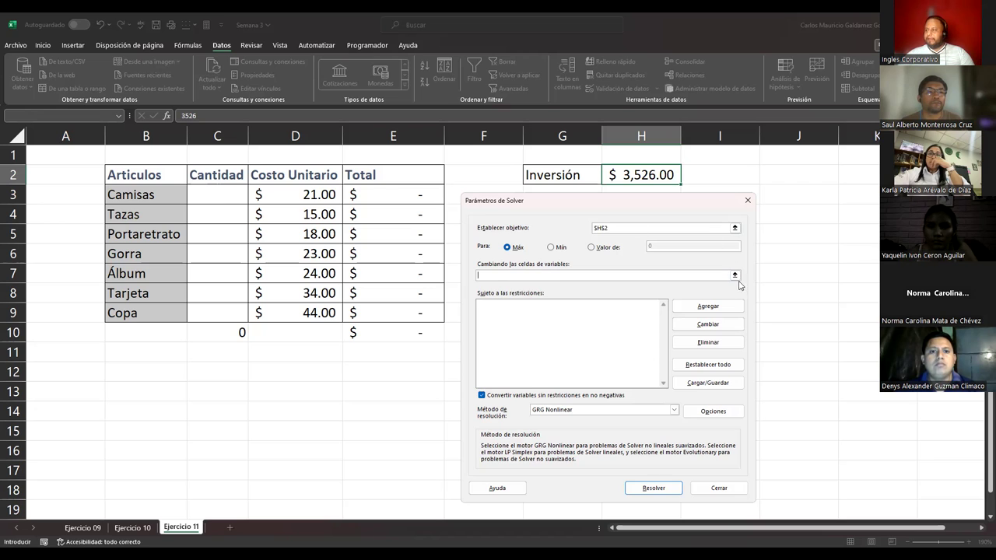
click(735, 276)
click(208, 195)
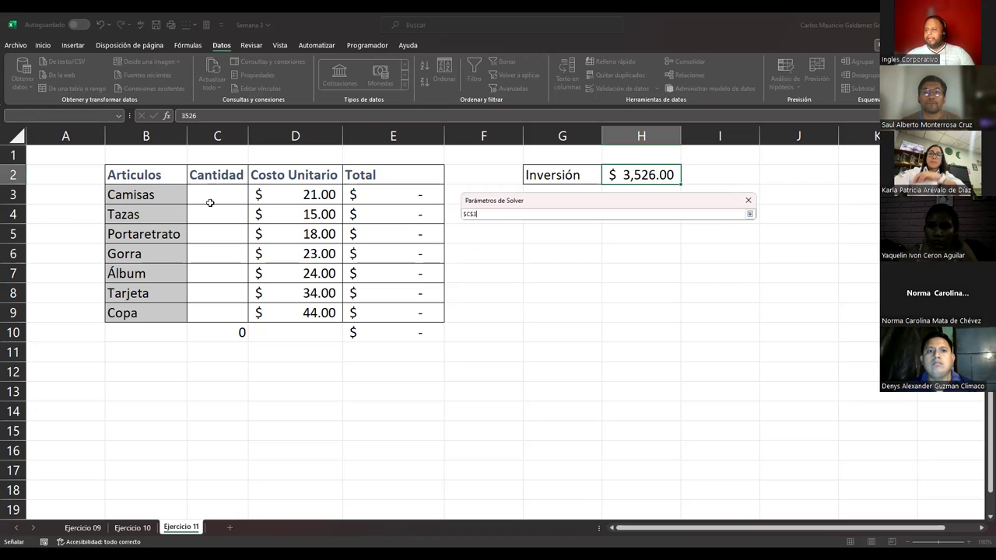
drag(219, 311, 219, 311)
click(749, 214)
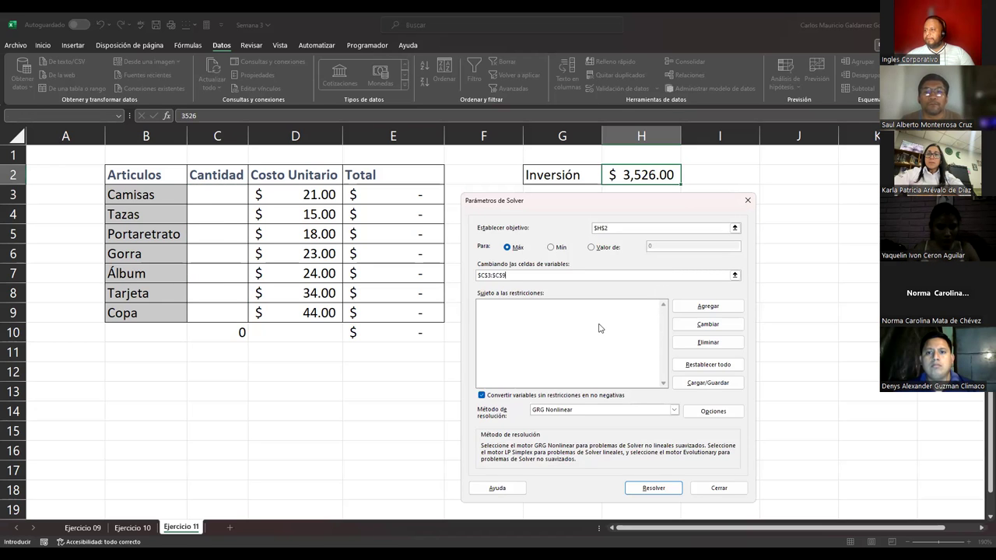
Add a Solver constraint requiring the quantities in C3:C9 to be >= 5.
click(695, 311)
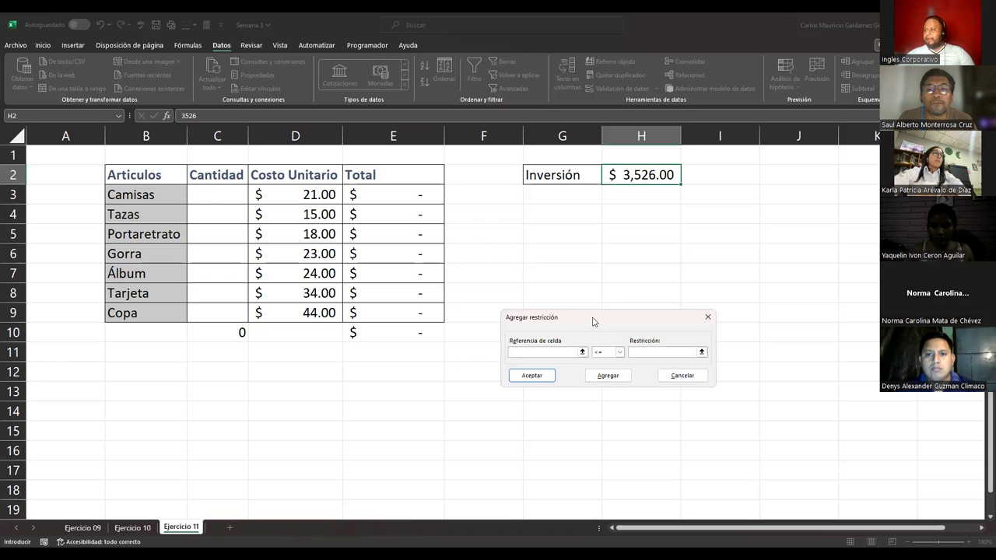
drag(593, 321, 593, 250)
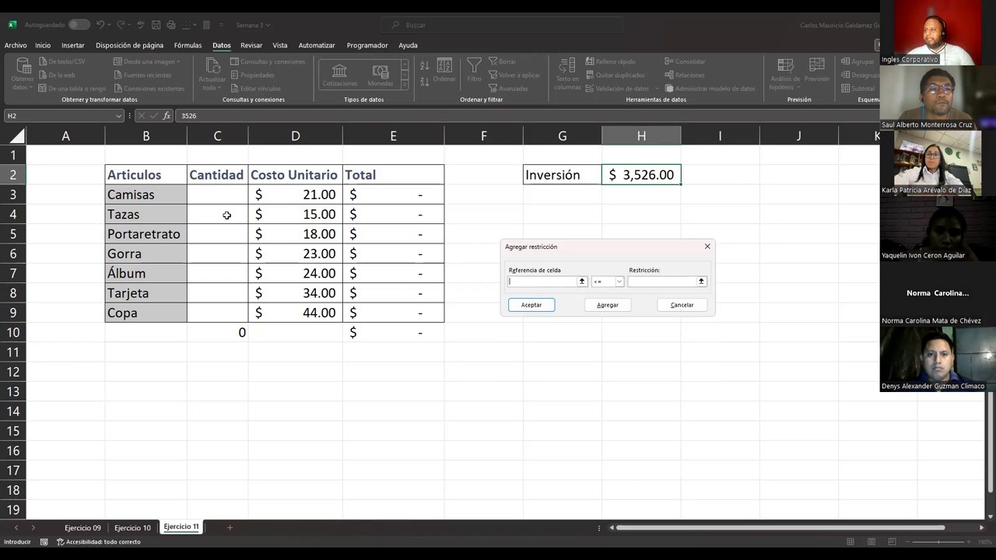
drag(217, 195, 228, 320)
click(619, 280)
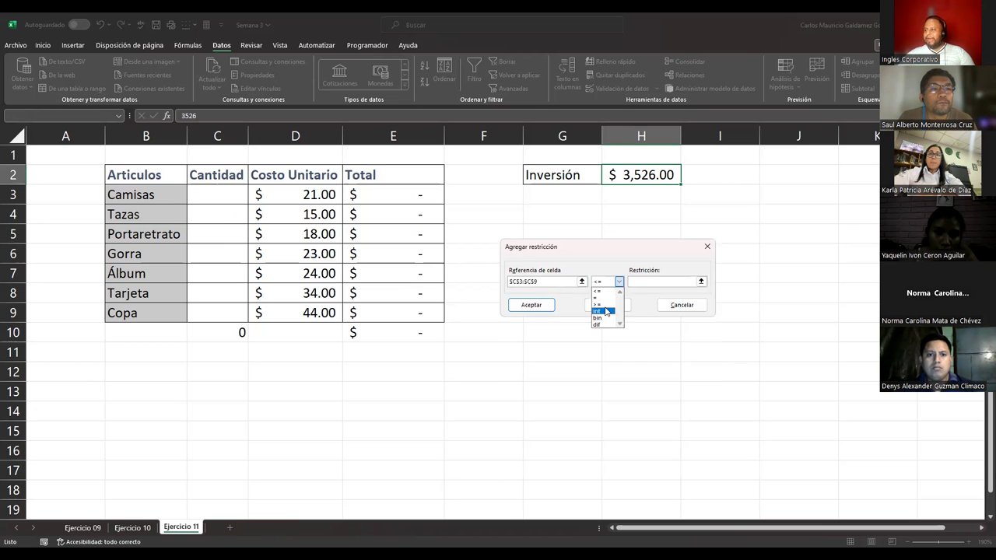
click(604, 305)
click(651, 282)
text(5)
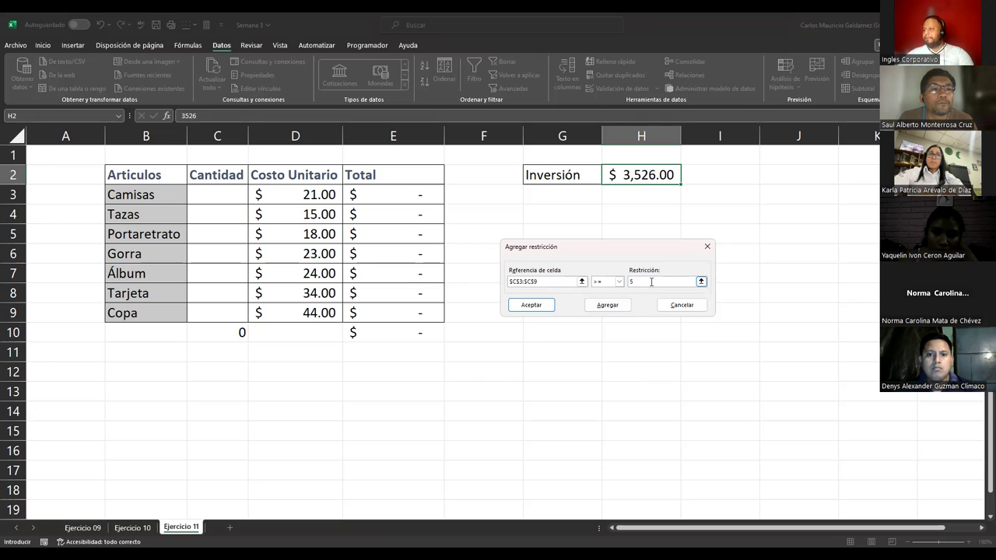
click(530, 305)
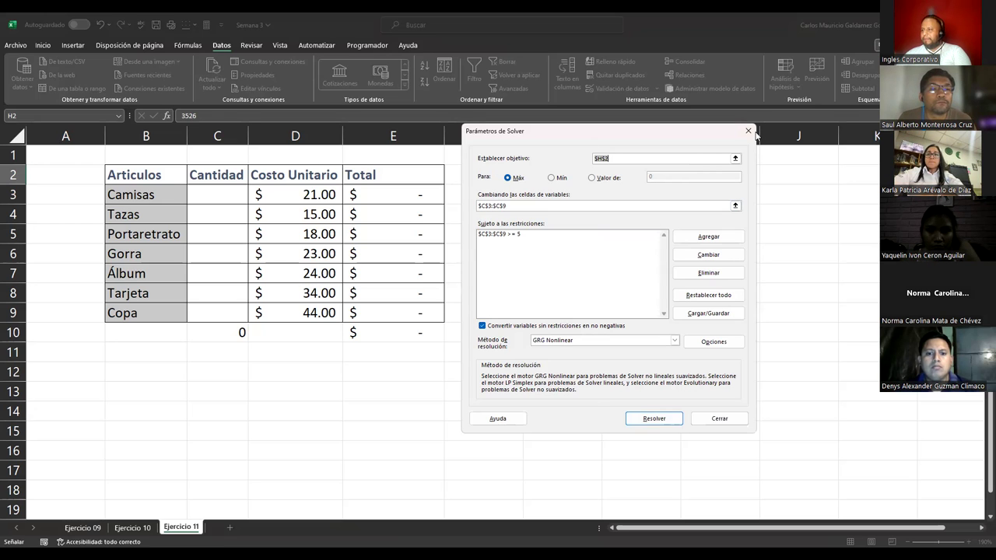
Try to solve the model for the maximum of H2 and close Solver.
drag(755, 135, 848, 207)
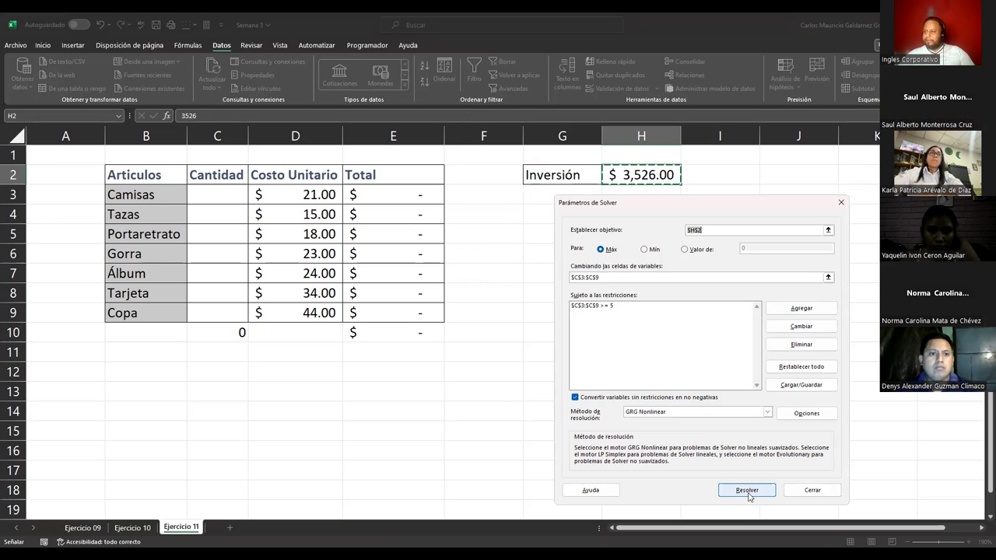
click(748, 492)
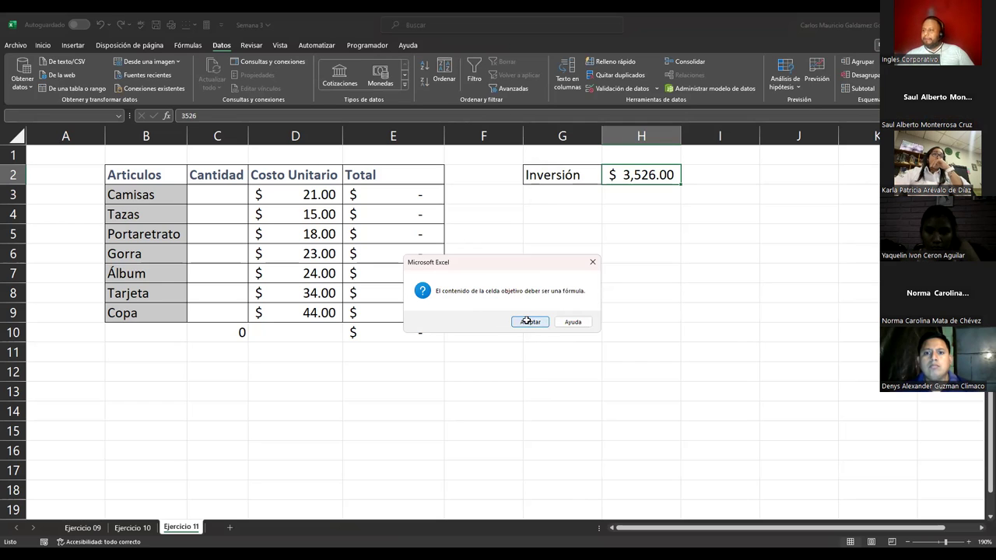
click(527, 320)
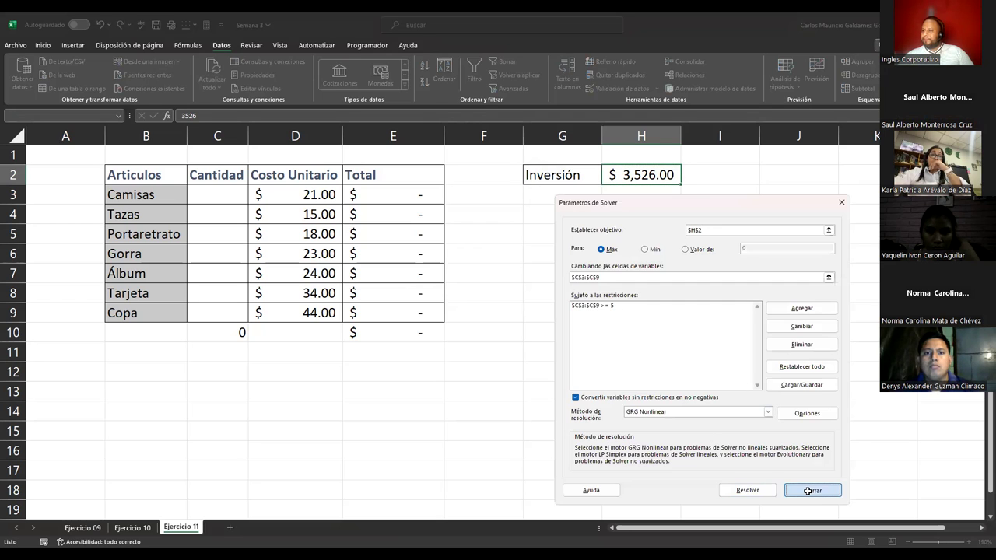
click(810, 490)
Replace the Inversión amount in H2 with the formula =E3+E4+E5+E6+E7+E8+E9.
double_click(631, 176)
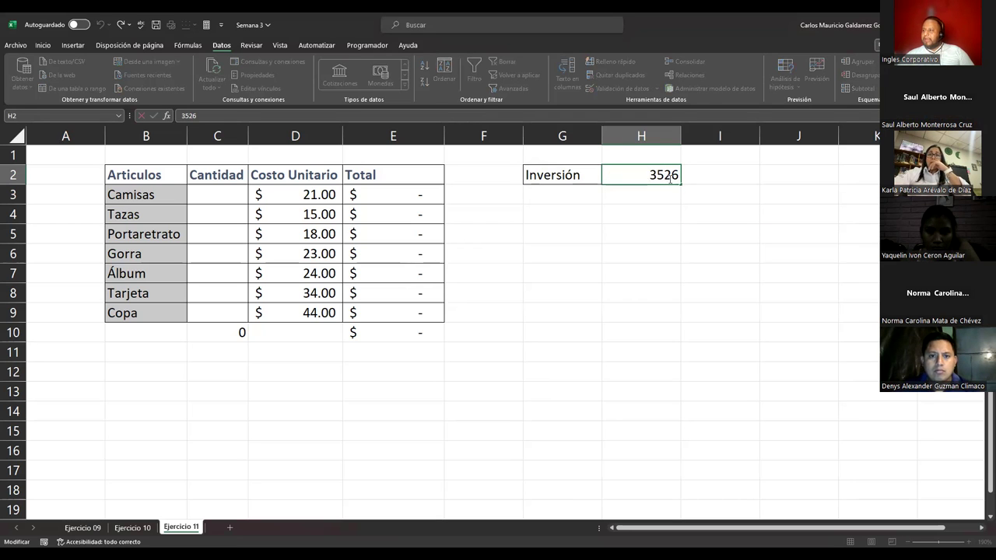
drag(650, 176, 694, 182)
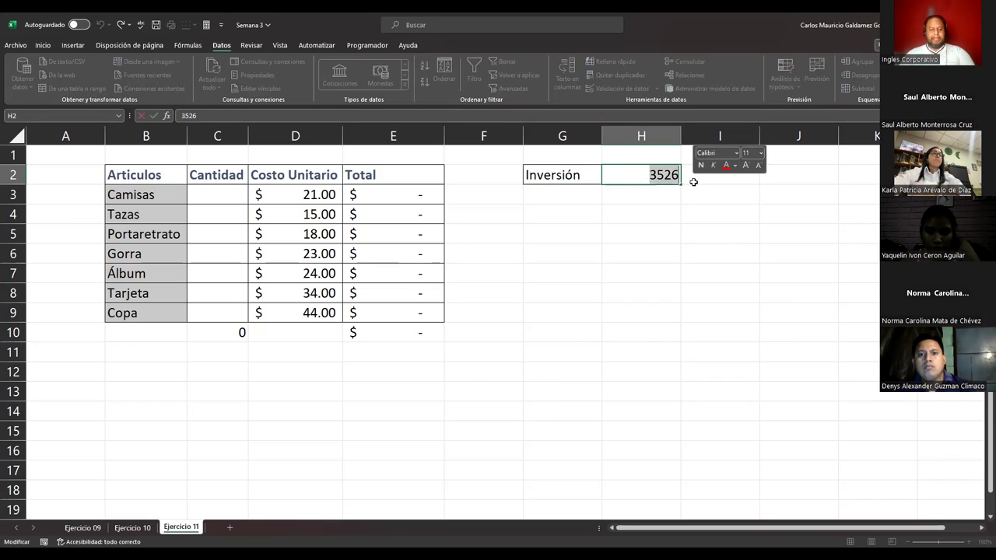
key(BackSpace)
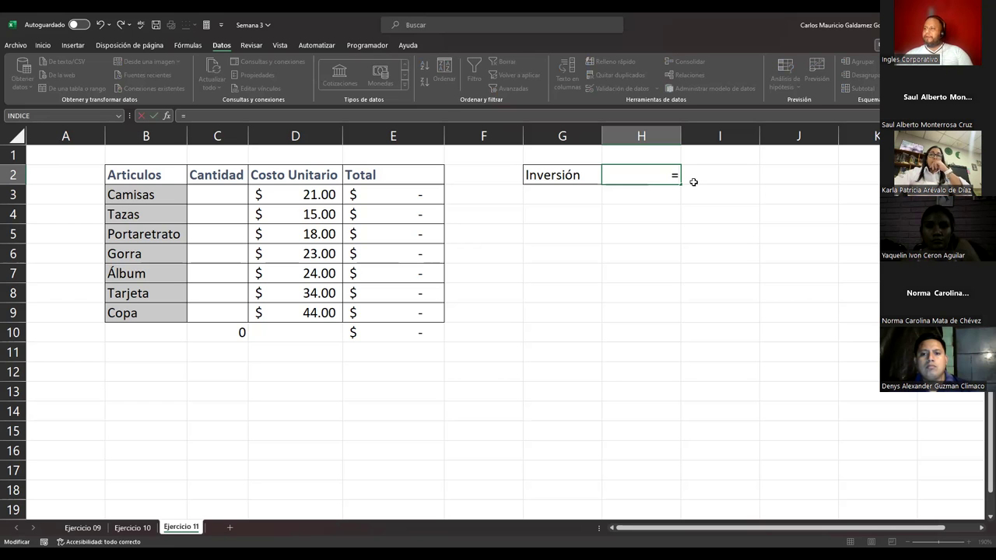
click(387, 198)
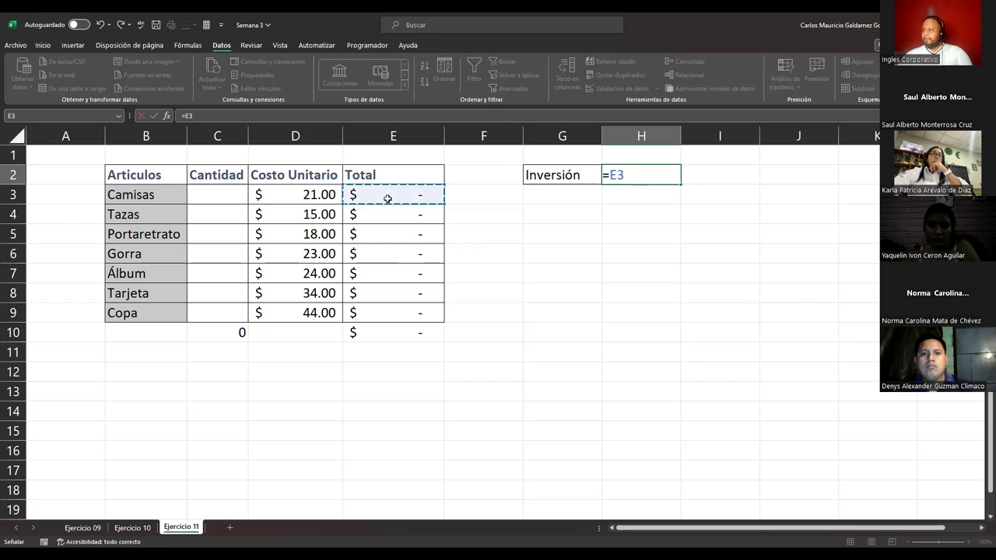
text(+)
click(396, 217)
text(+)
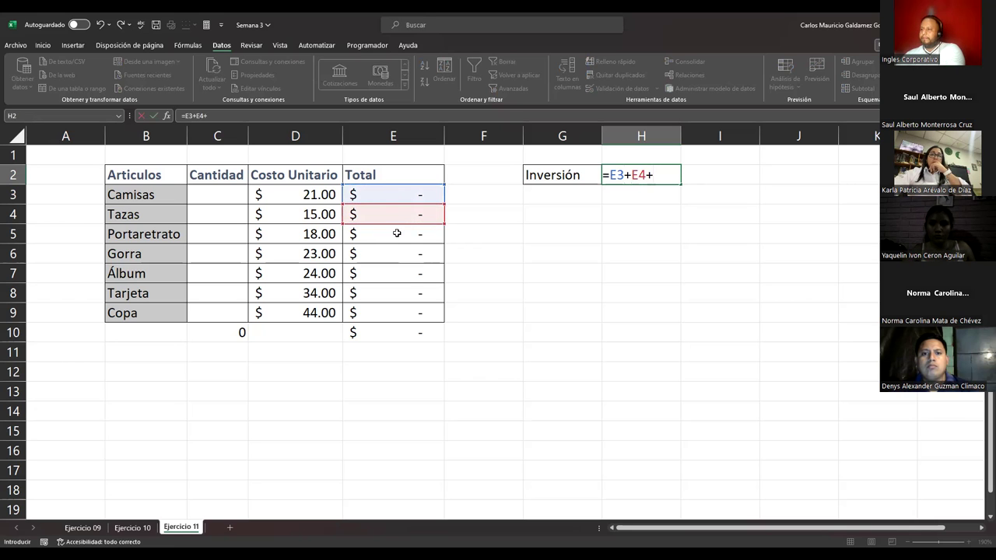
click(395, 231)
text(+)
click(403, 262)
text(+)
click(403, 271)
text(+)
click(414, 294)
text(+)
click(412, 313)
text(+)
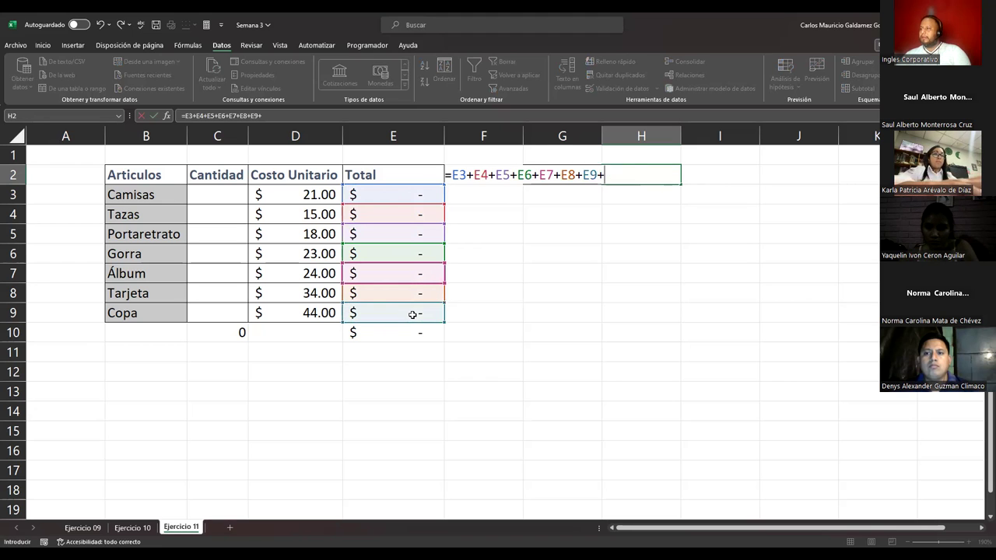
key(Return)
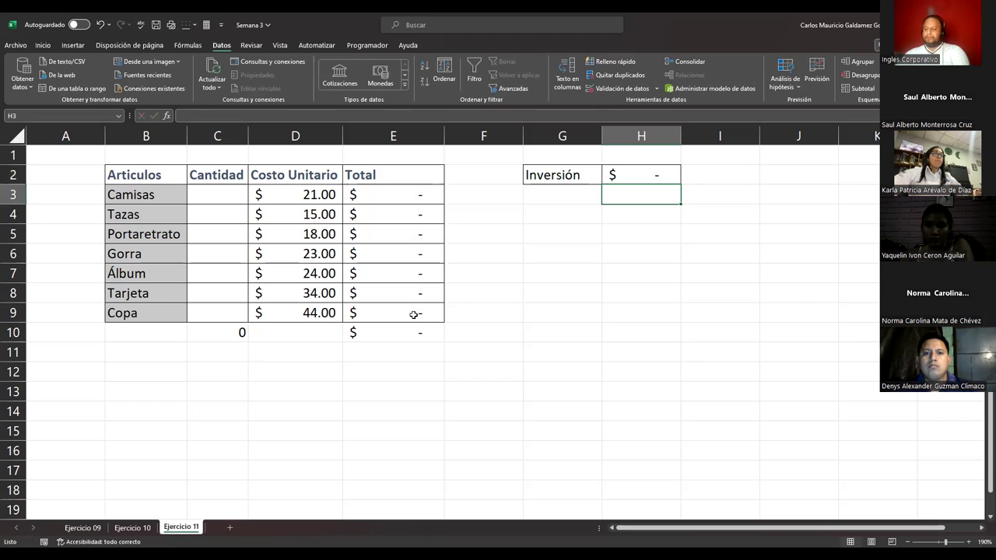
Try to solve for the maximum of the H2 formula and restore the original values.
key(Up)
click(934, 74)
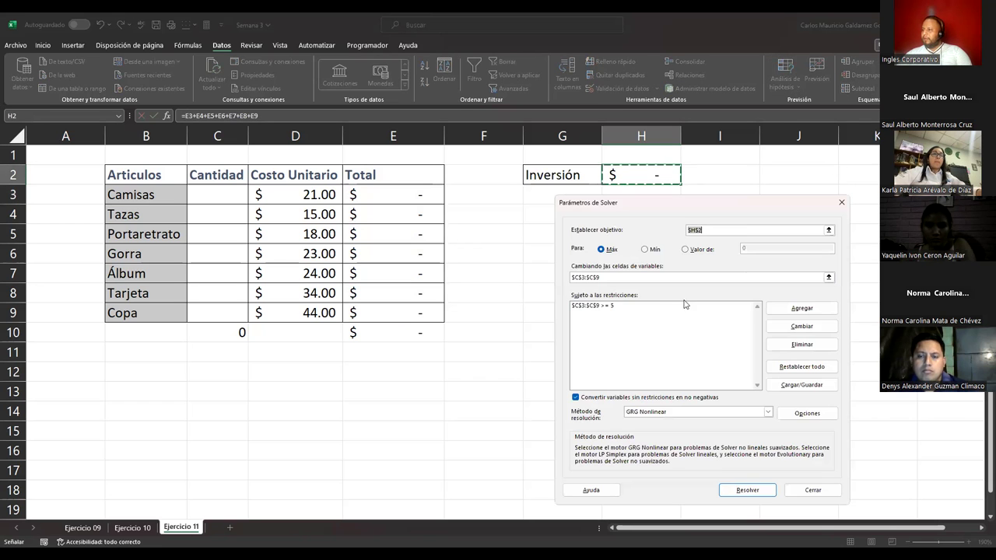
click(751, 492)
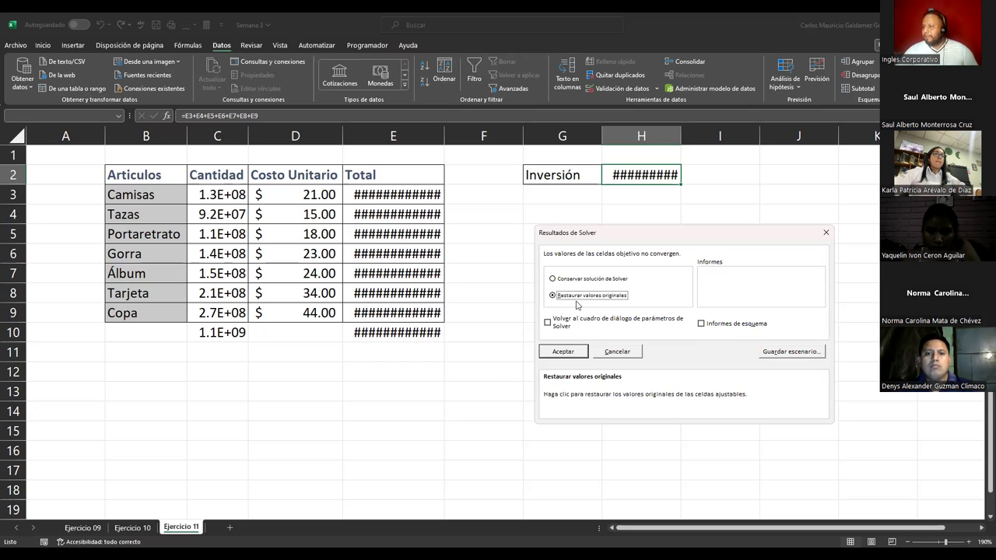
click(573, 356)
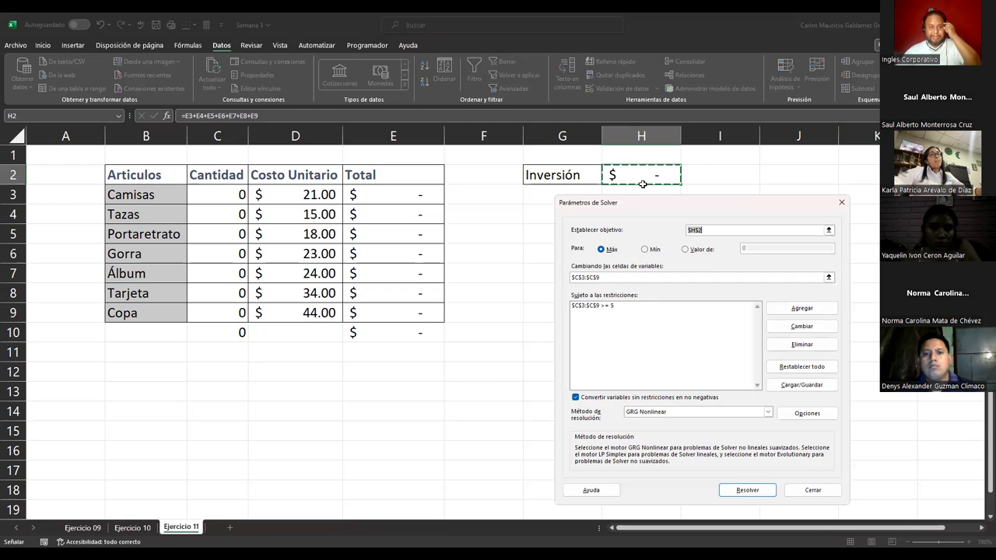
Set the Solver objective H2 to a target value of 10000 and solve the model.
click(685, 249)
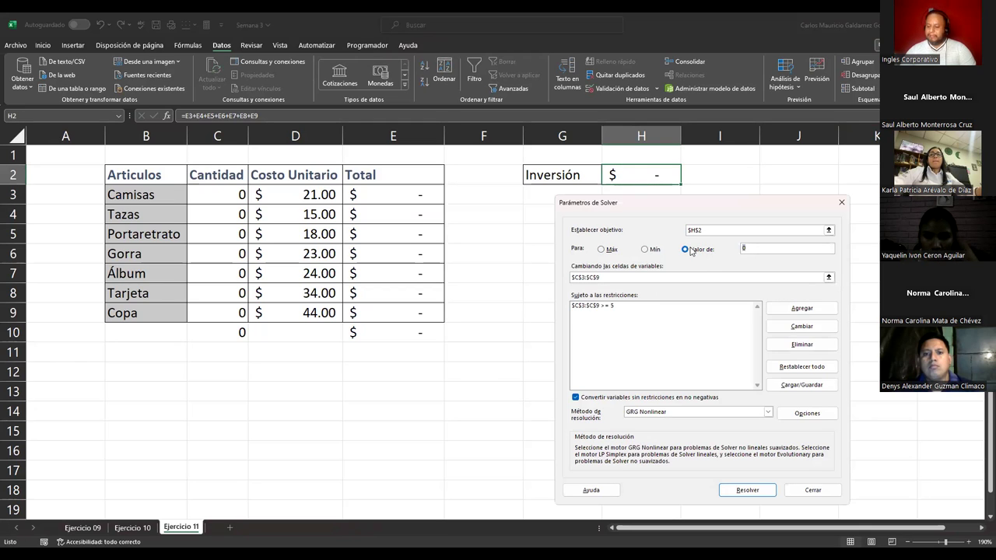
text(10000)
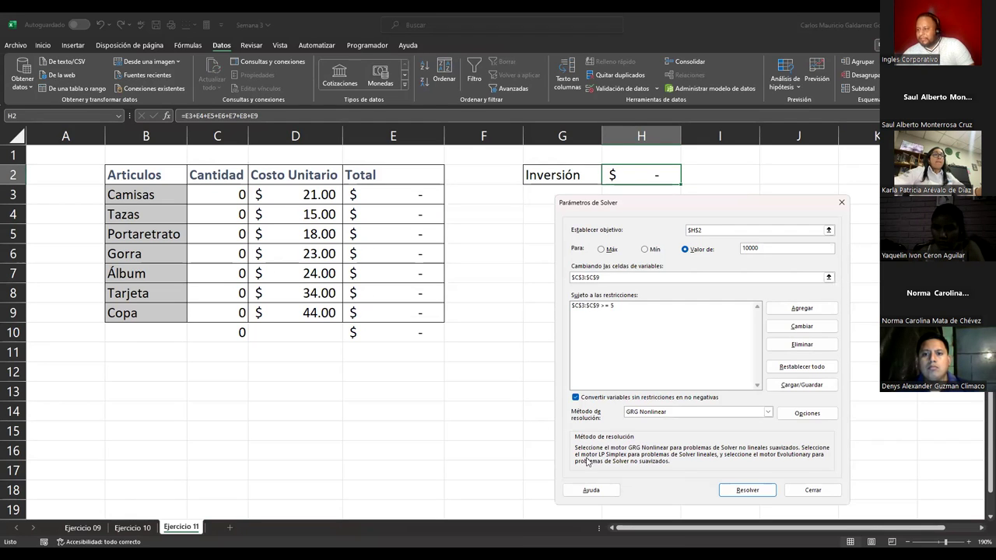
click(749, 490)
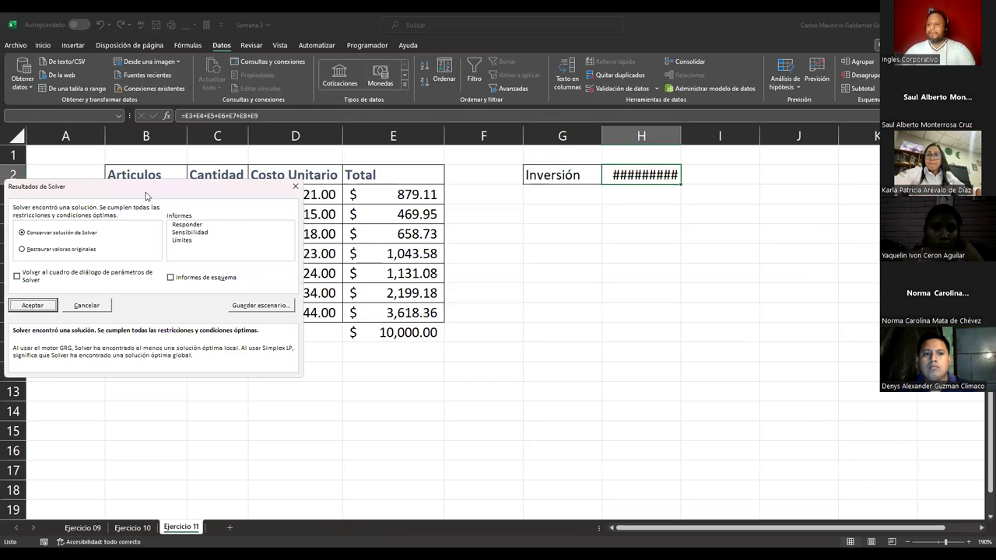
drag(146, 196, 648, 249)
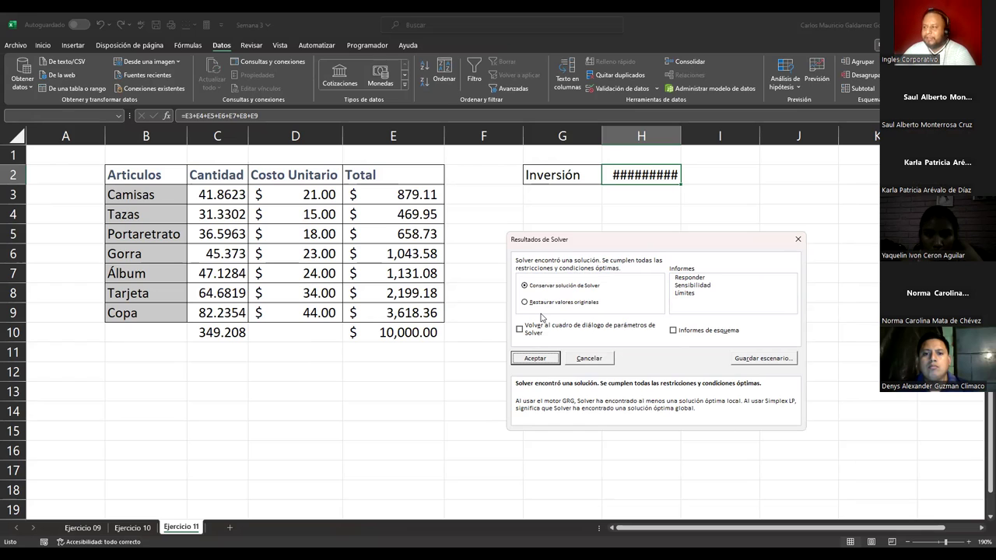
Keep the Solver solution and autofit the widths of column C and column H.
click(534, 359)
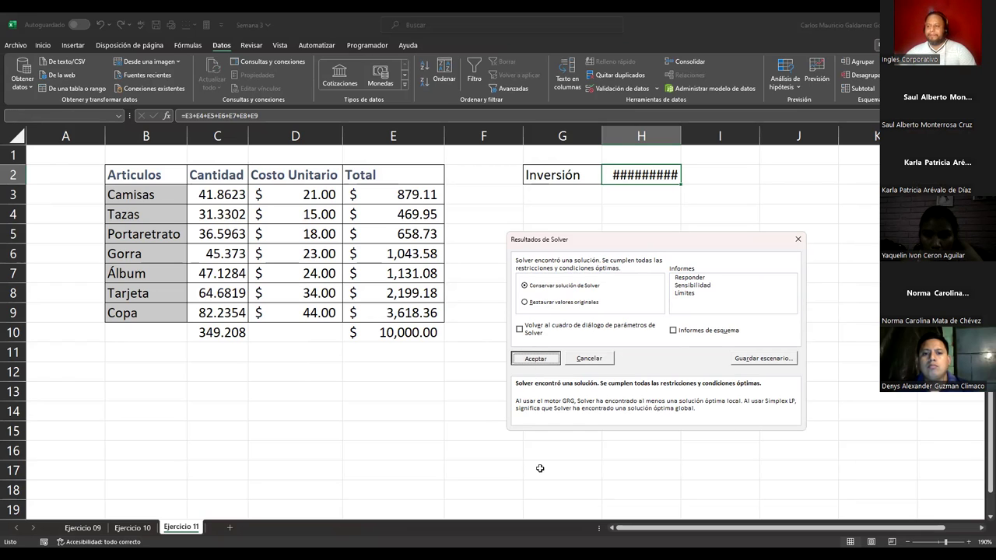
double_click(249, 135)
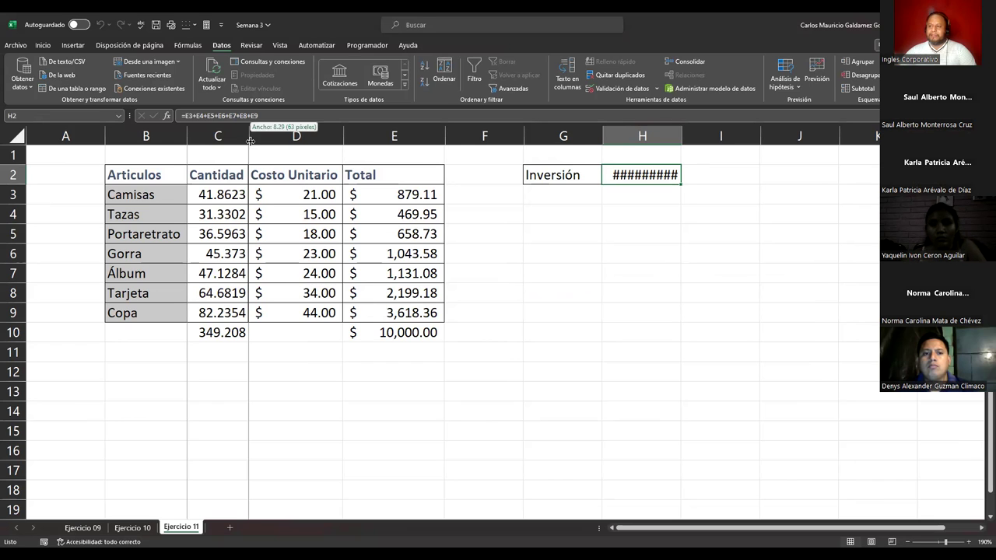
click(392, 333)
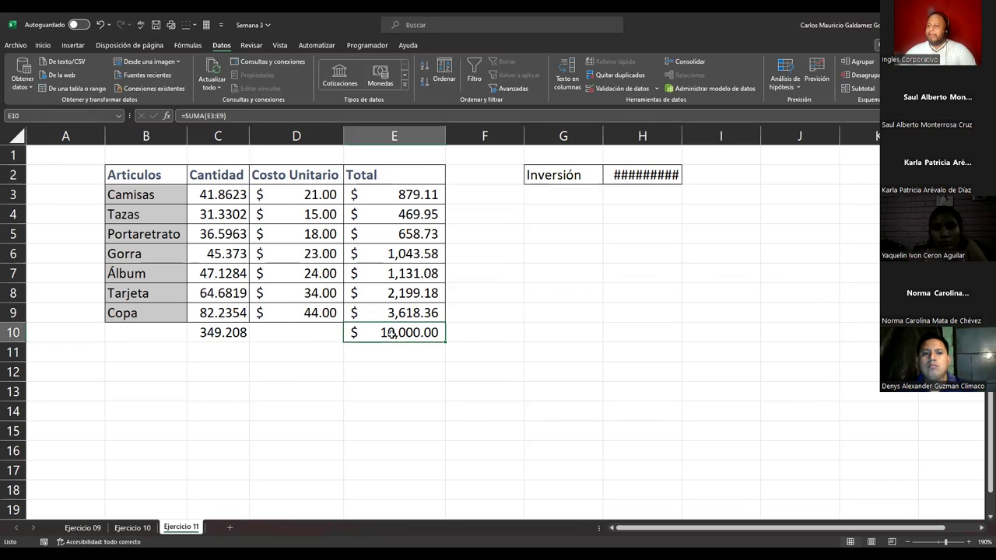
click(631, 169)
double_click(683, 143)
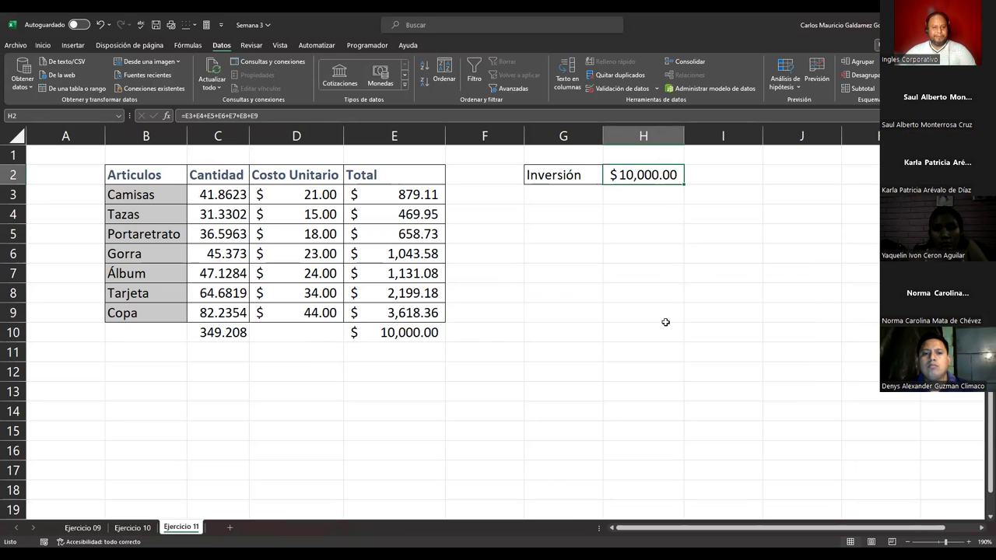
click(394, 333)
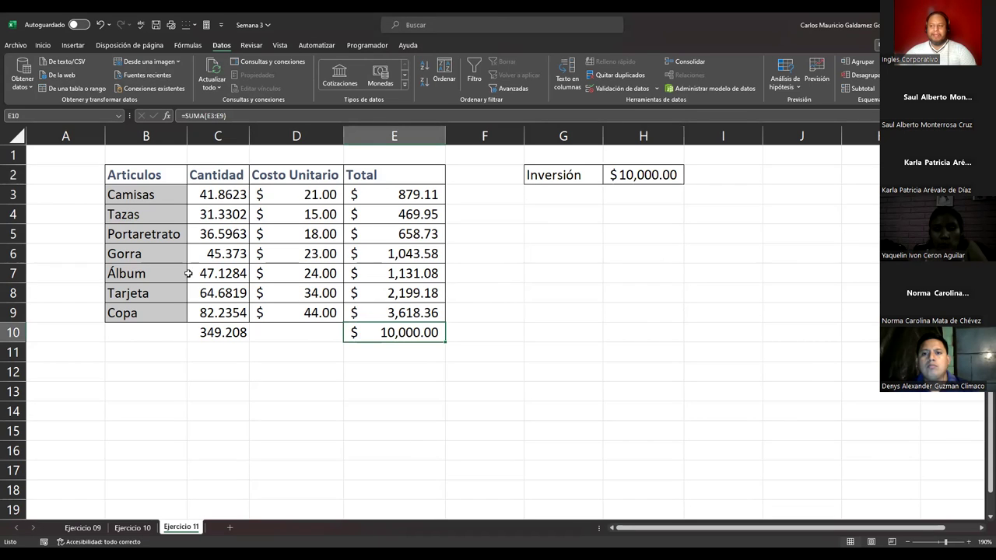
Add a Solver constraint that forces the quantities in C3:C9 to be integers (entero).
drag(228, 190, 230, 311)
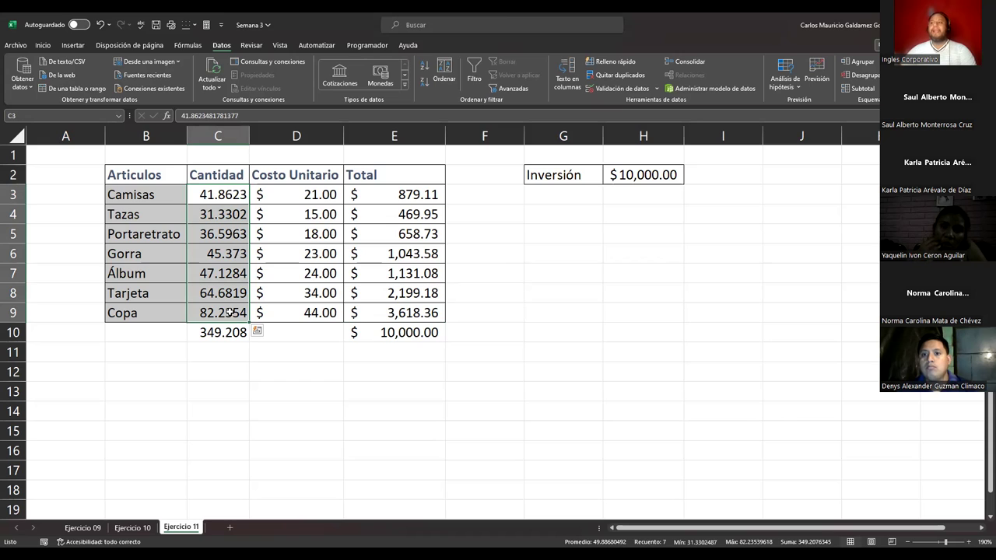
click(200, 195)
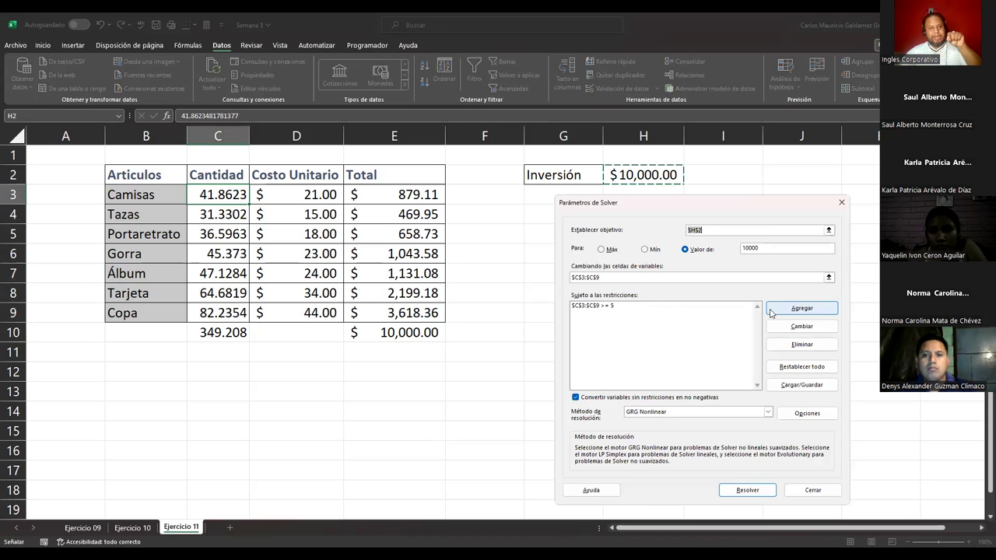
click(772, 307)
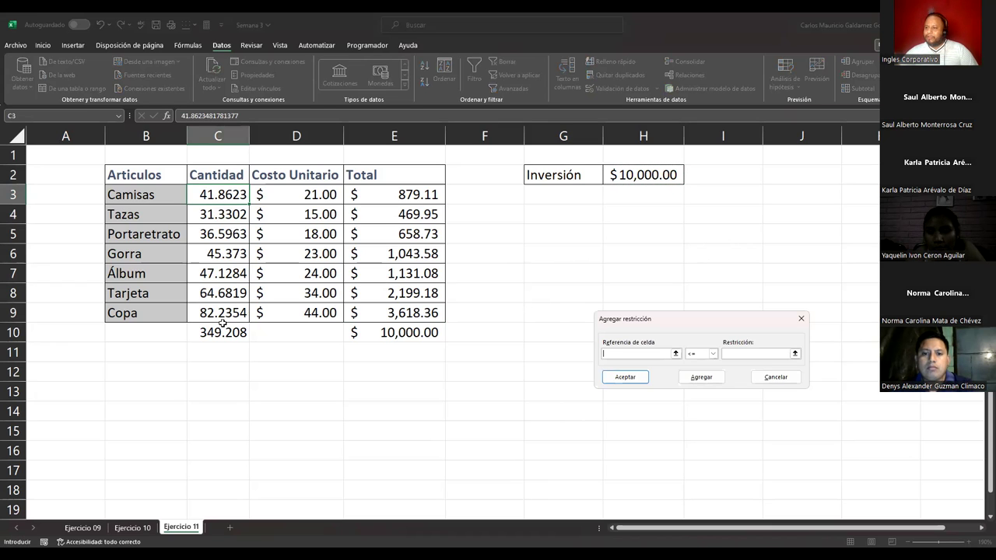
click(713, 354)
click(700, 383)
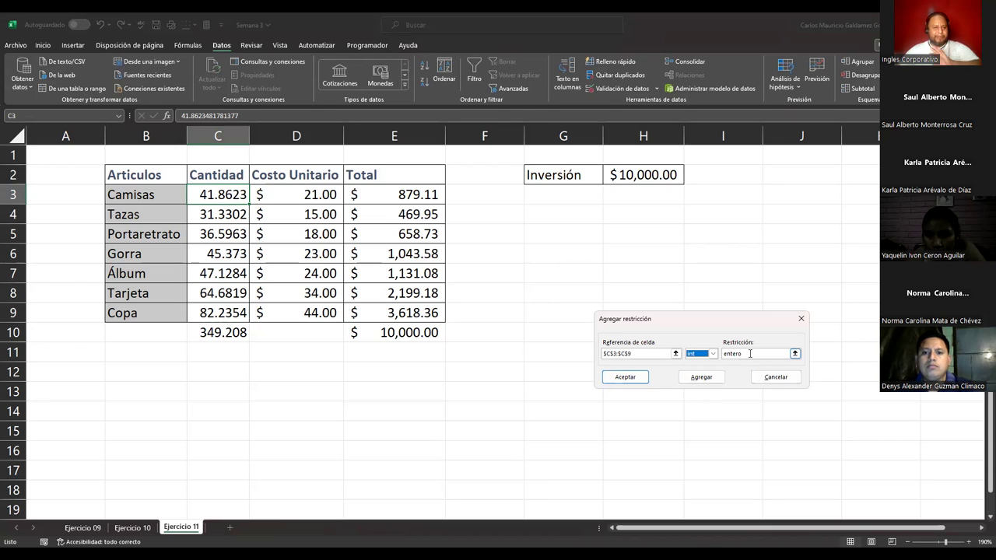
click(629, 380)
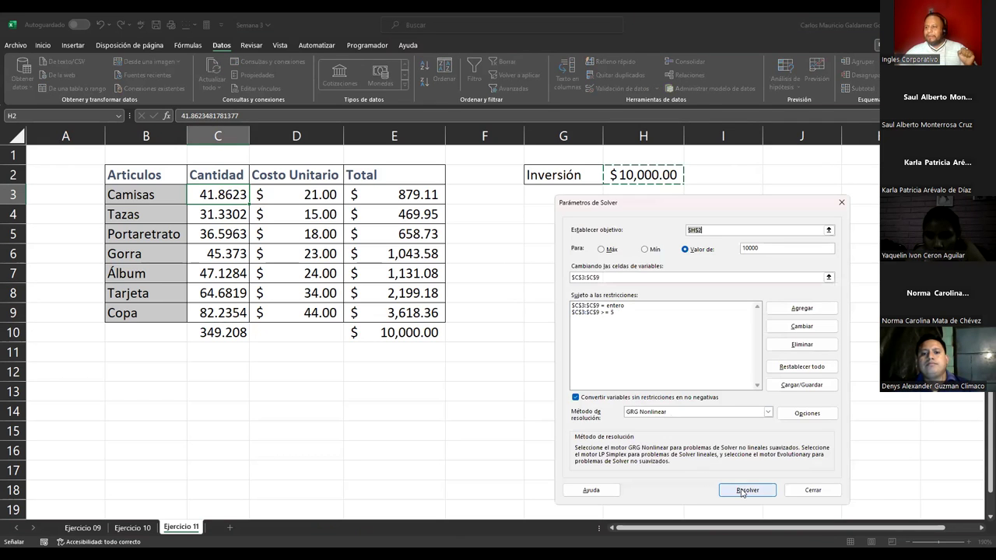
Solve the model with the integer constraint, keep the solution and review the article quantities.
click(741, 490)
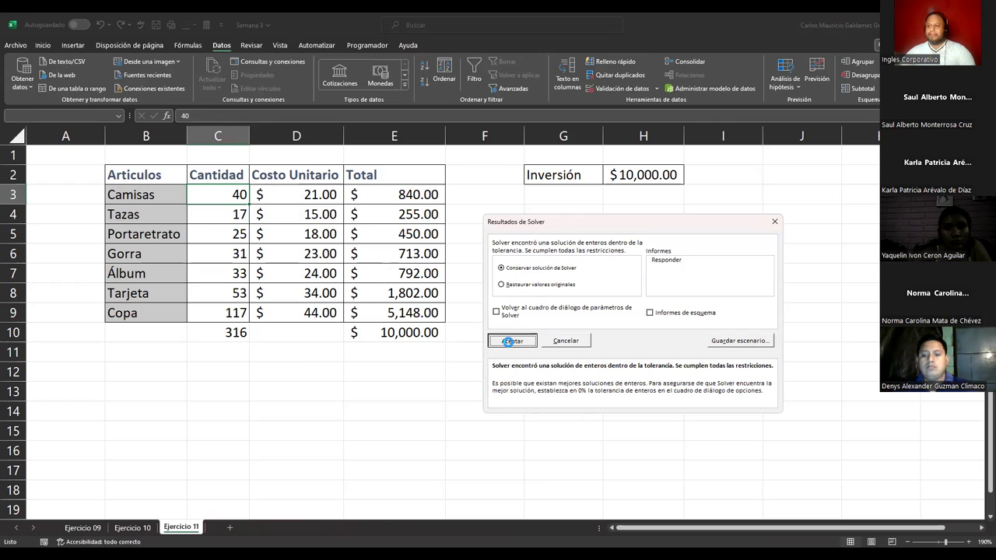
key(Return)
click(221, 341)
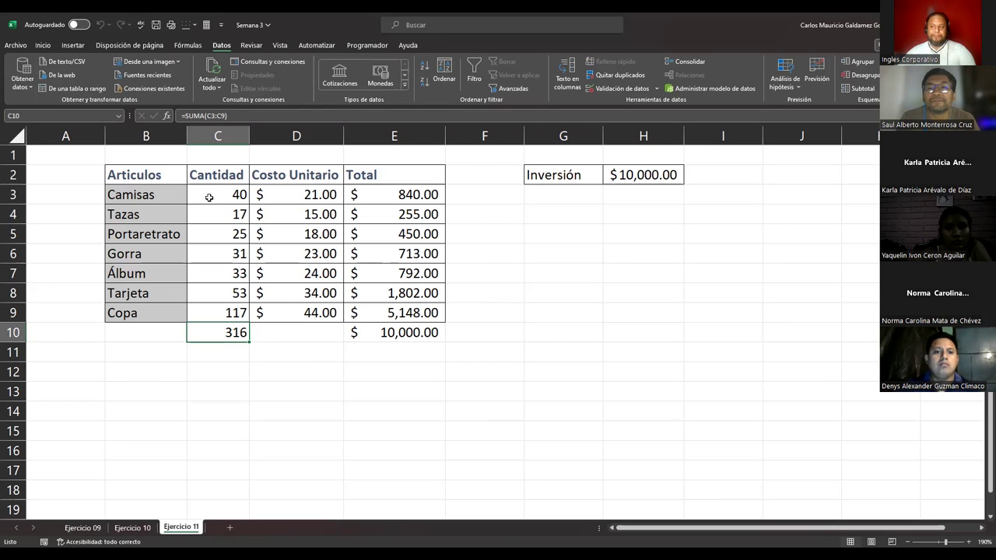
drag(168, 196, 220, 300)
click(162, 217)
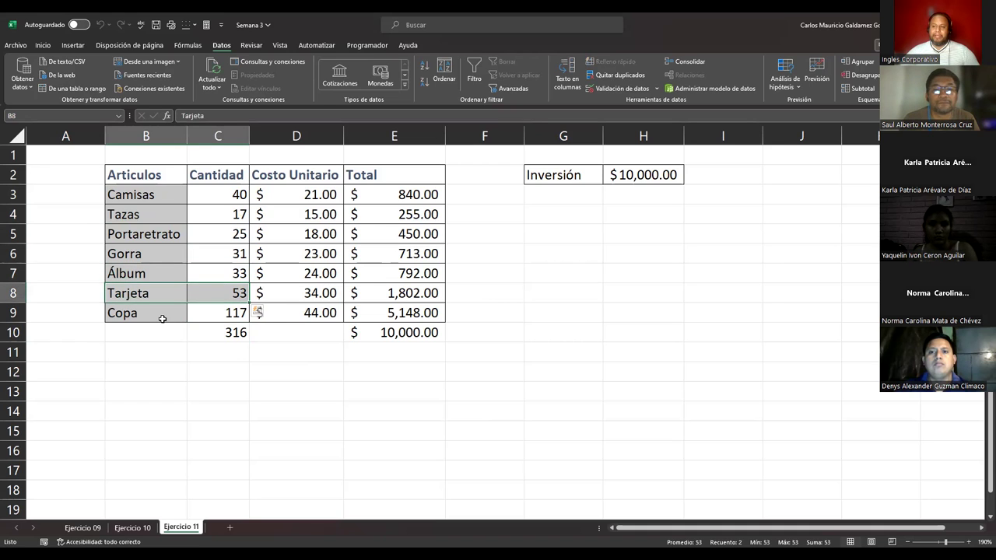
drag(164, 319, 210, 314)
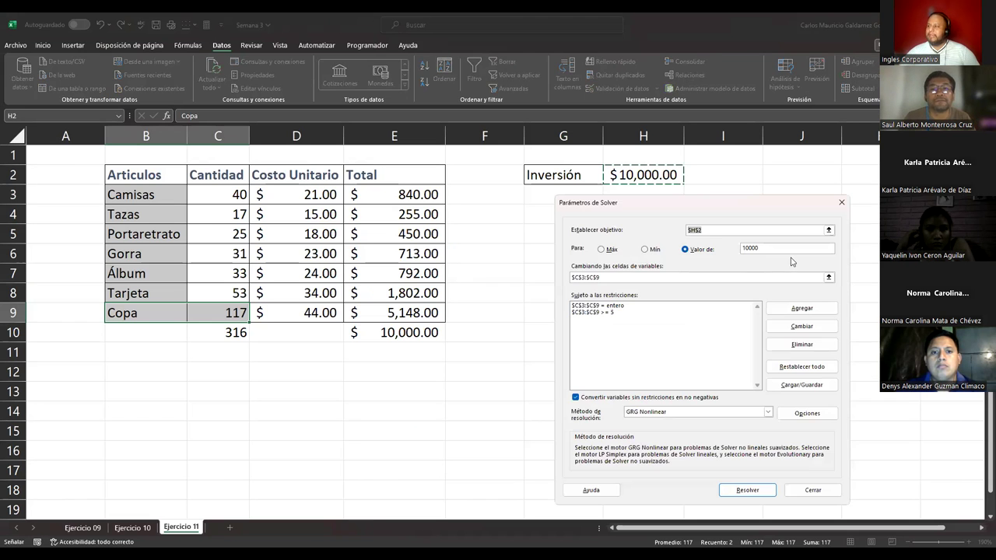
Set the Solver target value for H2 to 3526, solve the model and keep the resulting quantities.
click(685, 250)
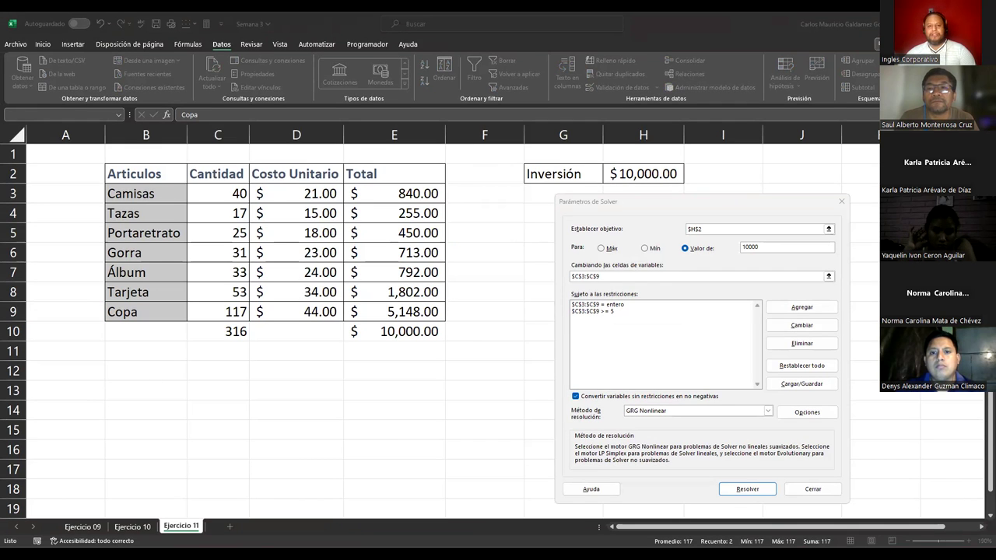
click(760, 255)
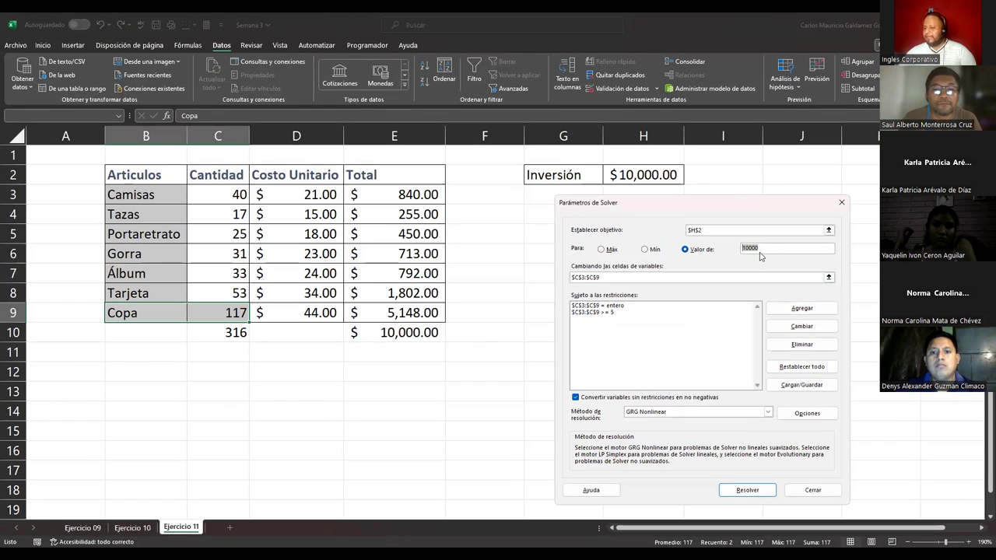
text(3526)
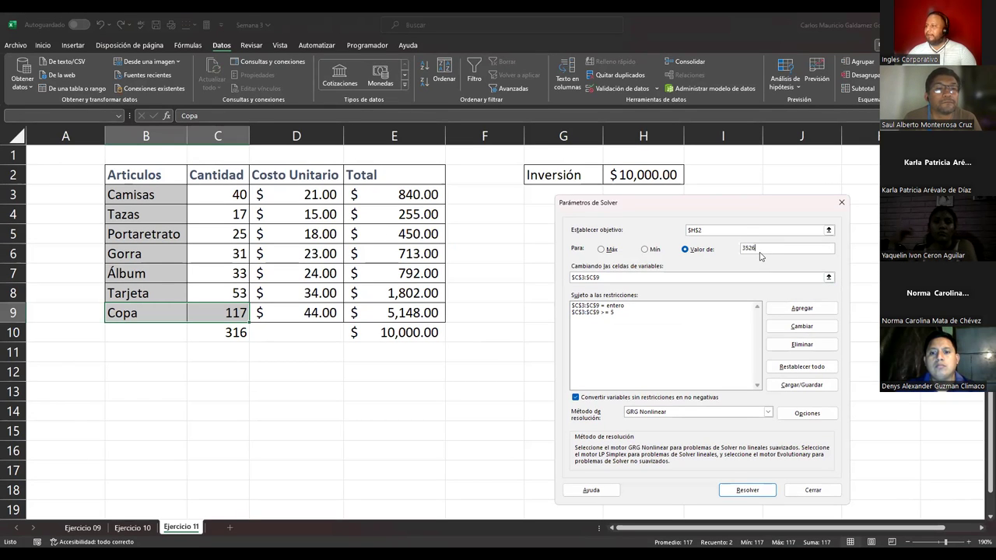
click(749, 491)
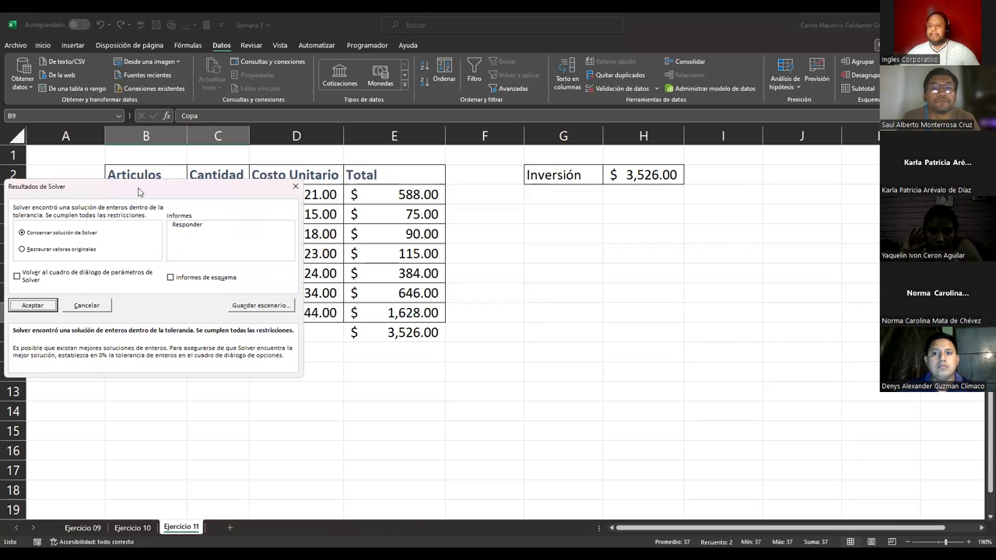
drag(138, 191, 637, 231)
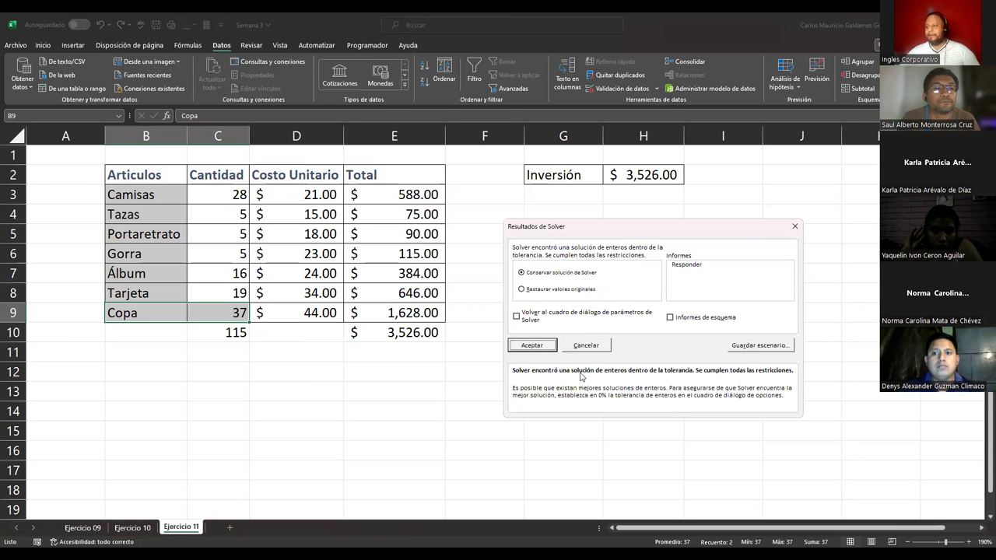
click(541, 353)
drag(218, 312, 240, 196)
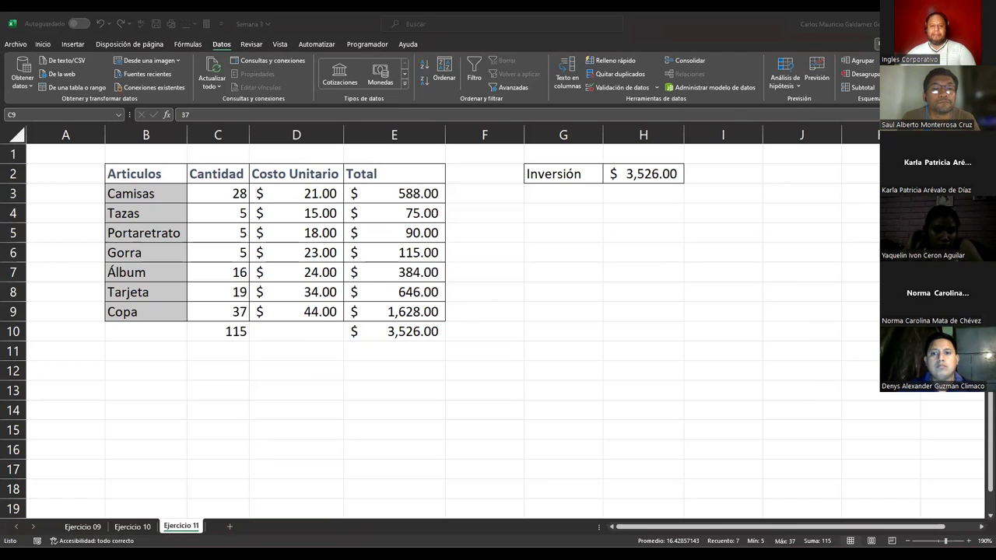
click(215, 195)
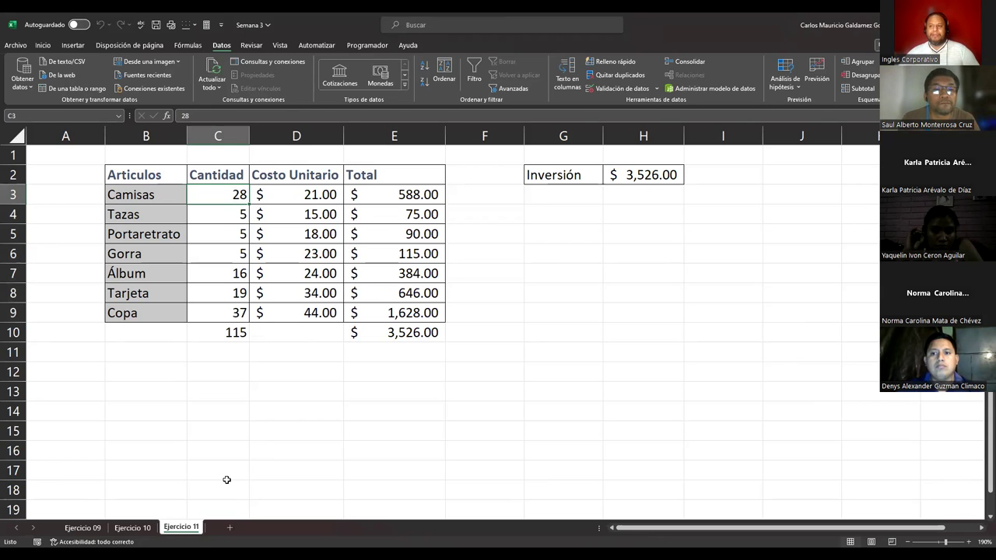
drag(213, 215, 218, 254)
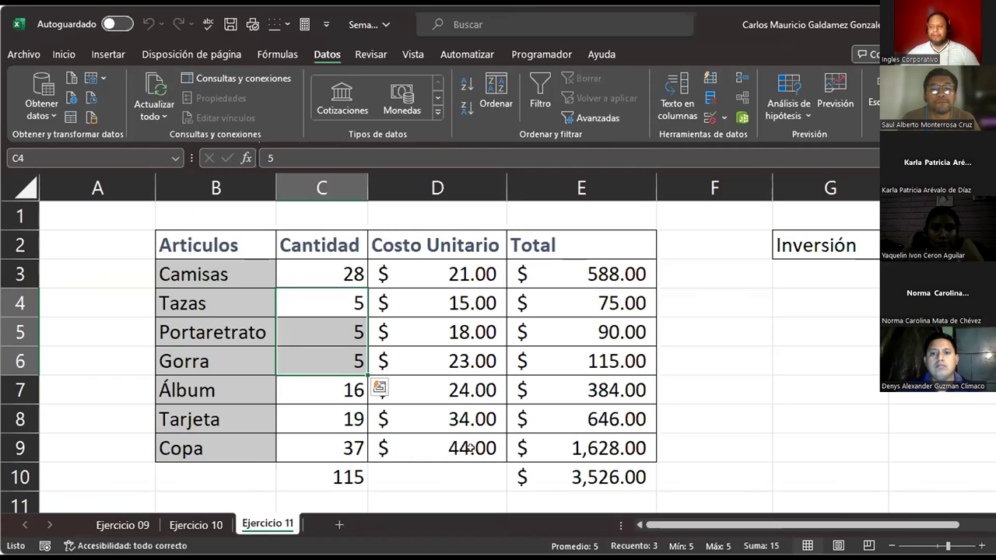
scroll(344, 332, down, 1)
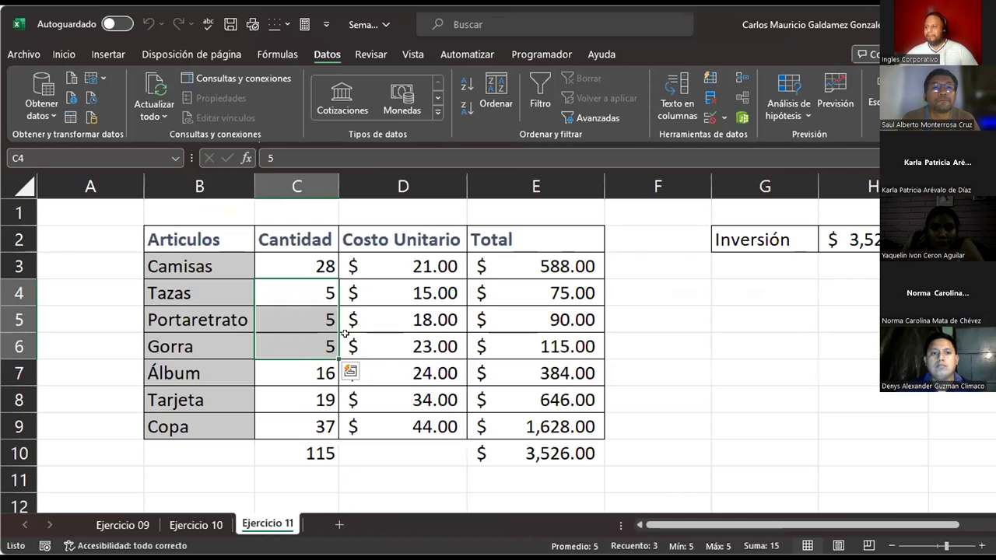
Enter the alternative quantities 38, 26, 20, 18, 15, 16 and 15 for the articles in C3:C9.
click(289, 260)
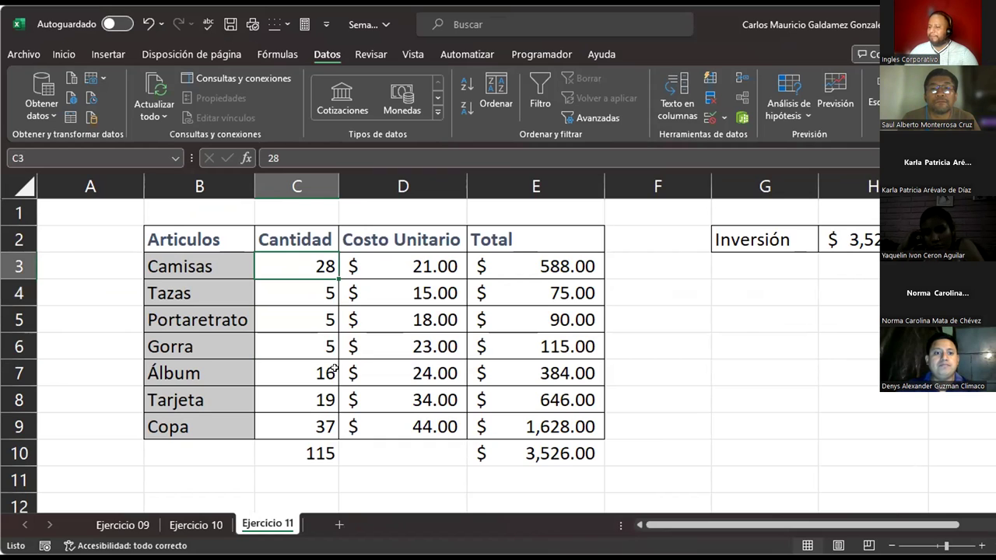
text(38)
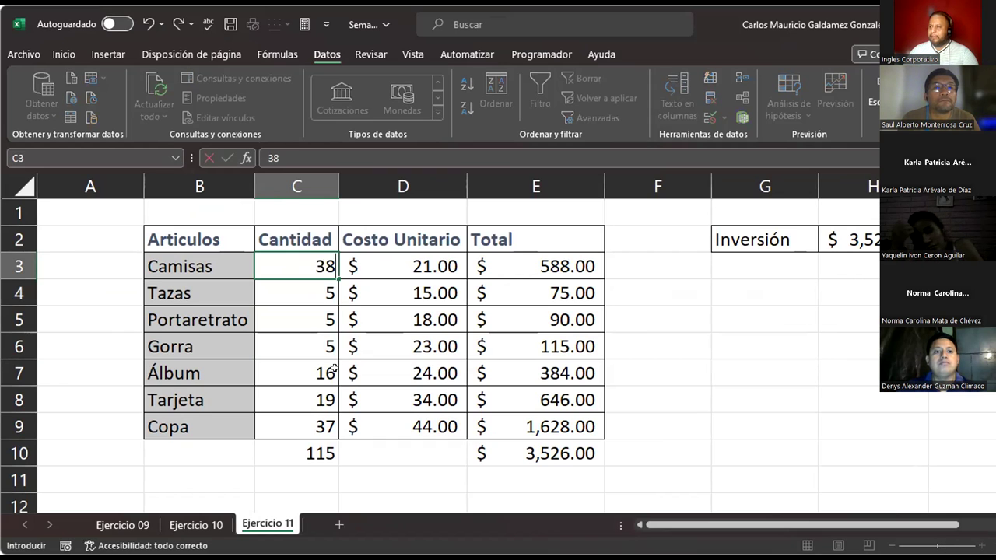
key(Return)
text(26)
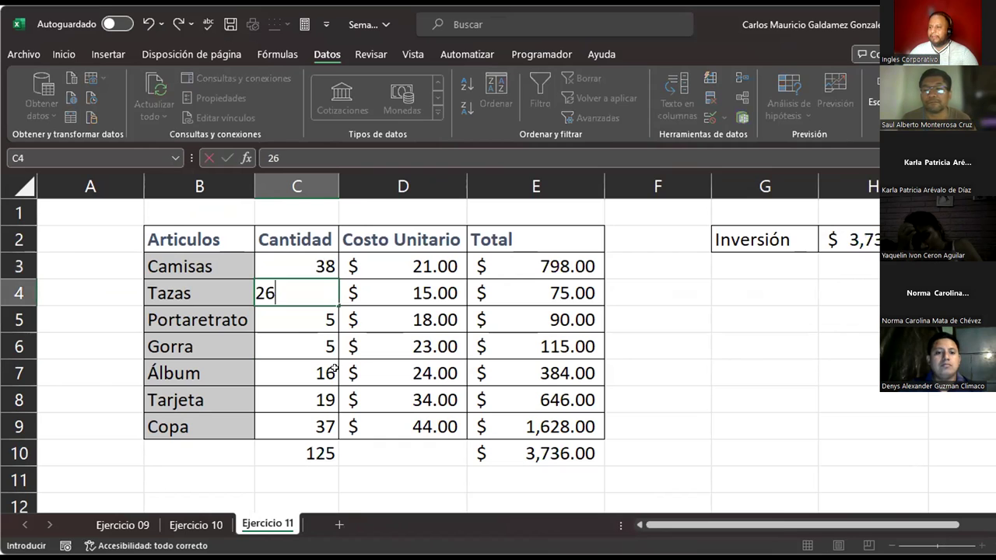
key(Return)
text(20)
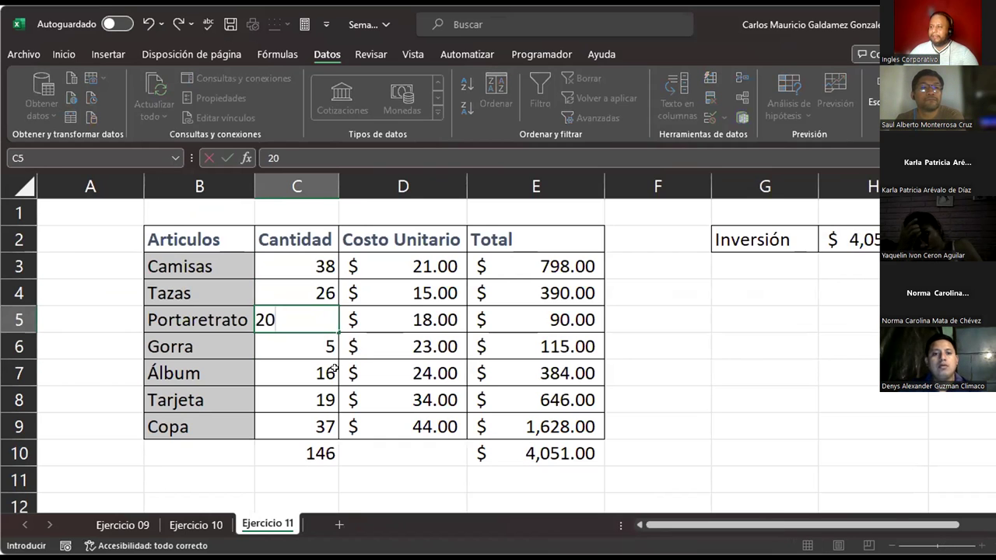
key(Return)
text(18)
key(Return)
text(15)
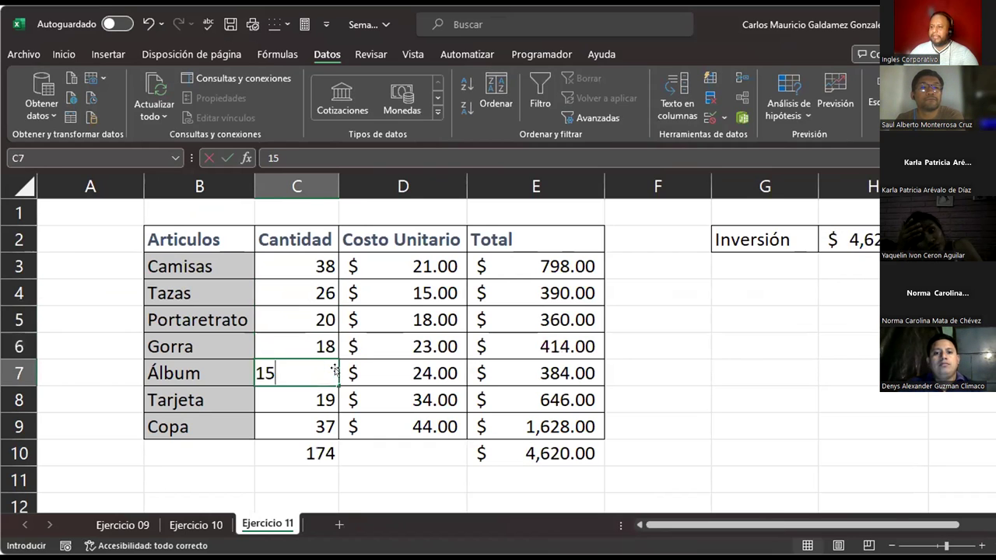
key(Return)
text(16)
key(Return)
text(15)
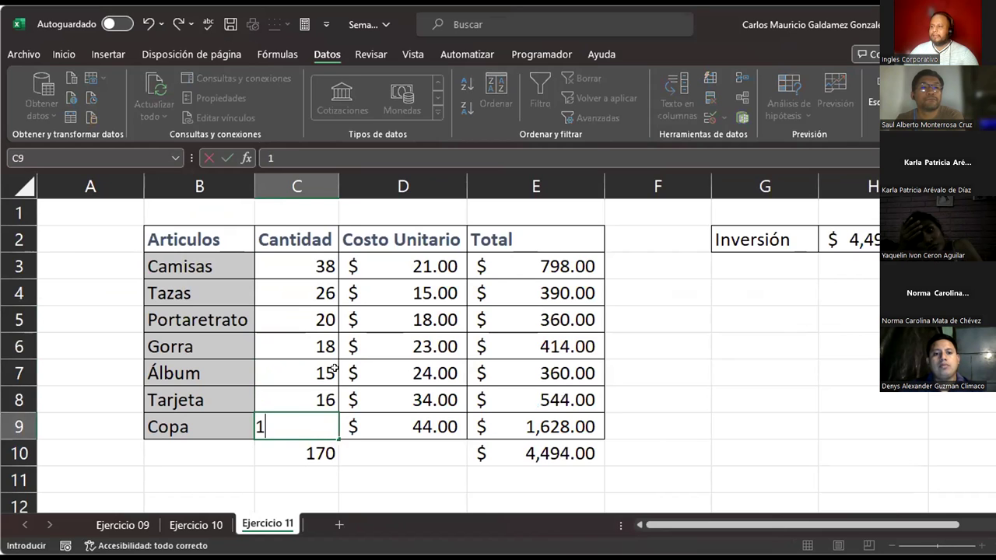
key(Return)
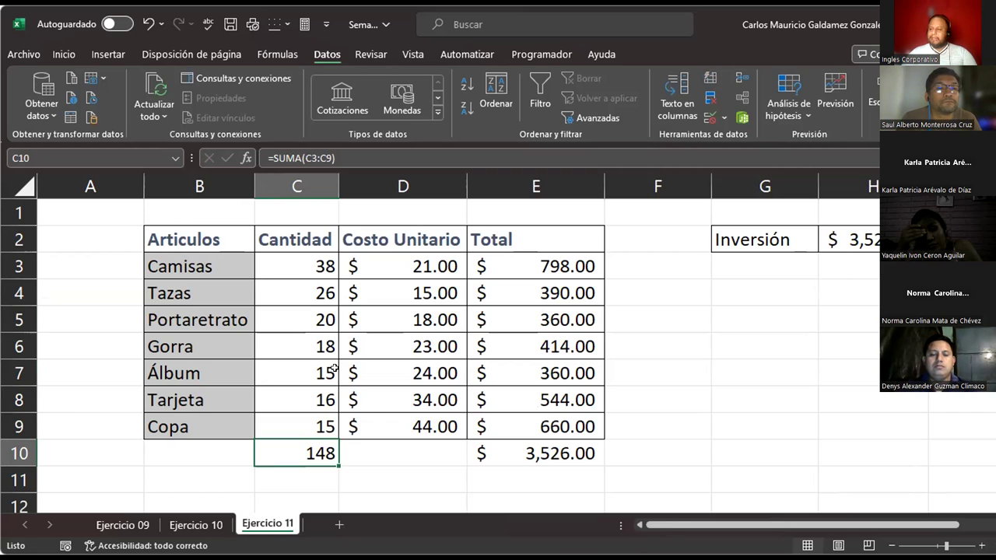
Undo all the manually entered quantities in C3:C9.
key(ctrl+z)
key(ctrl+z)
key(ctrl+z)
key(ctrl+z)
key(ctrl+z)
key(ctrl+z)
key(ctrl+z)
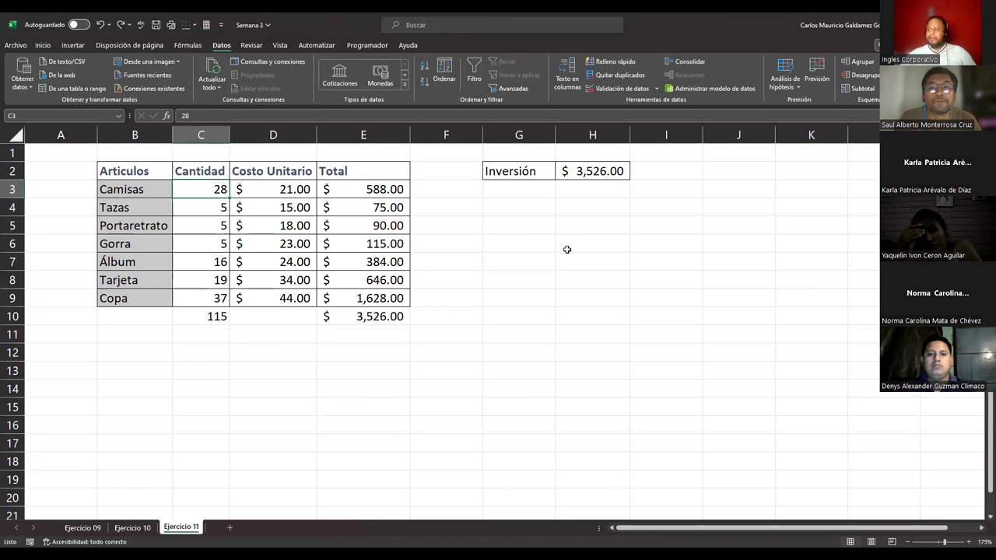
Examine the Inversión formula in H2, the total in E10 and the quantities in C3:C9.
click(584, 172)
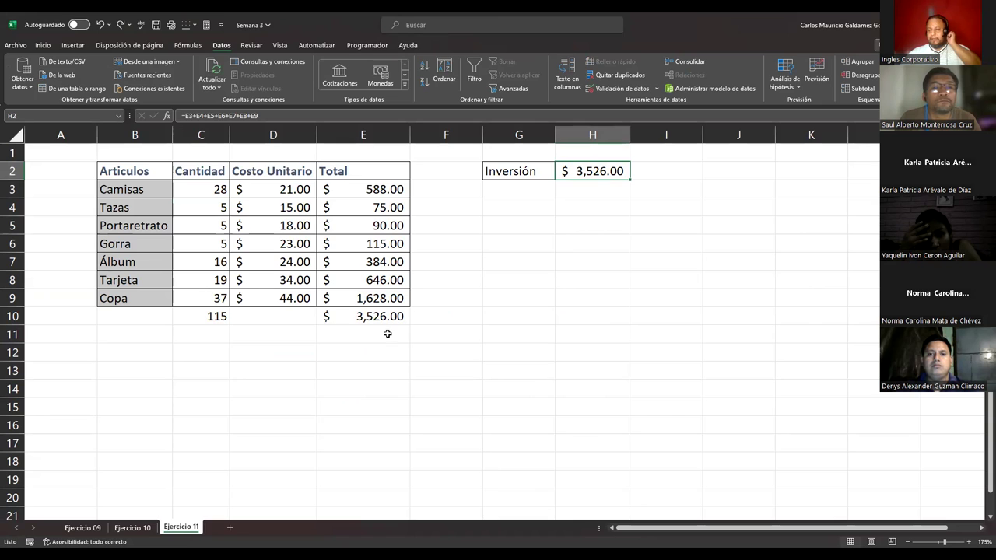
click(359, 318)
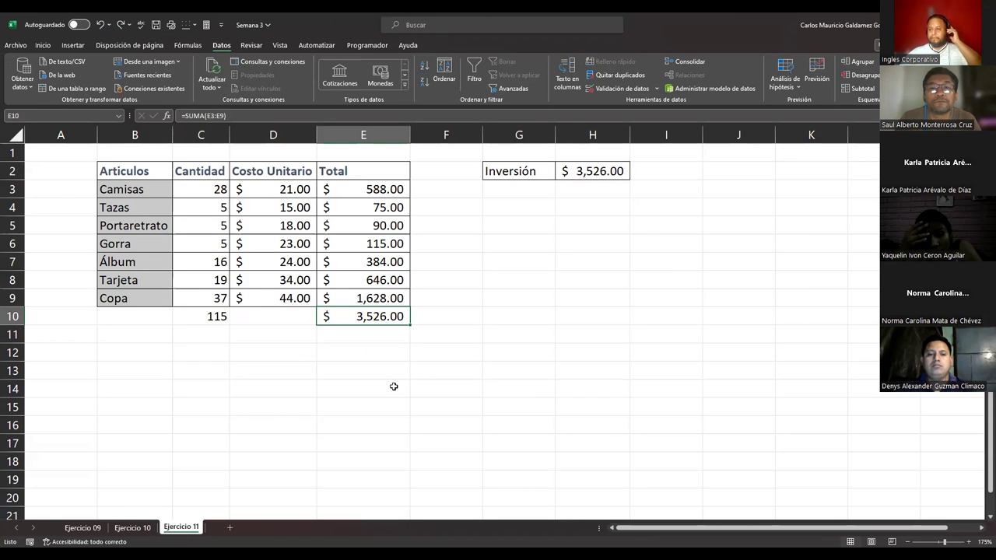
click(188, 300)
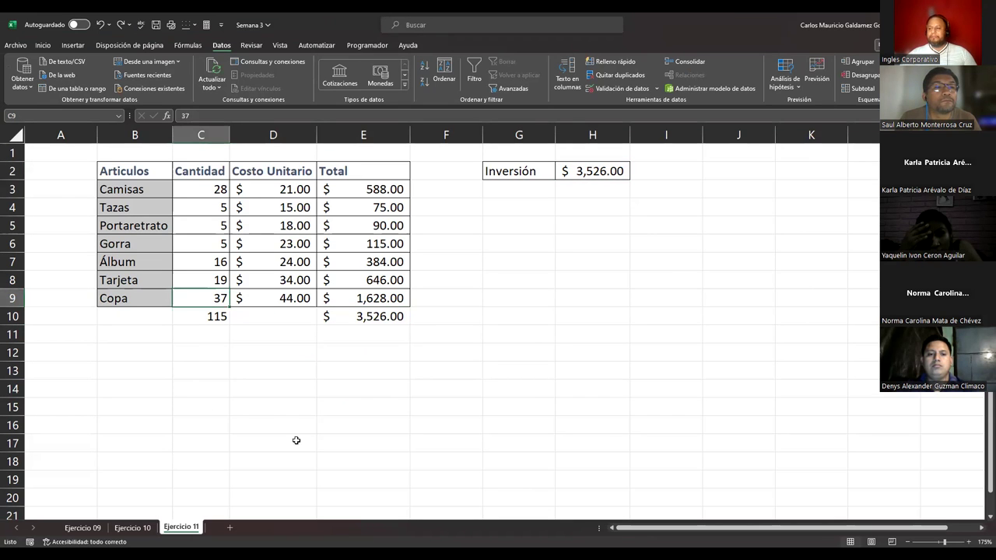
drag(202, 187, 205, 290)
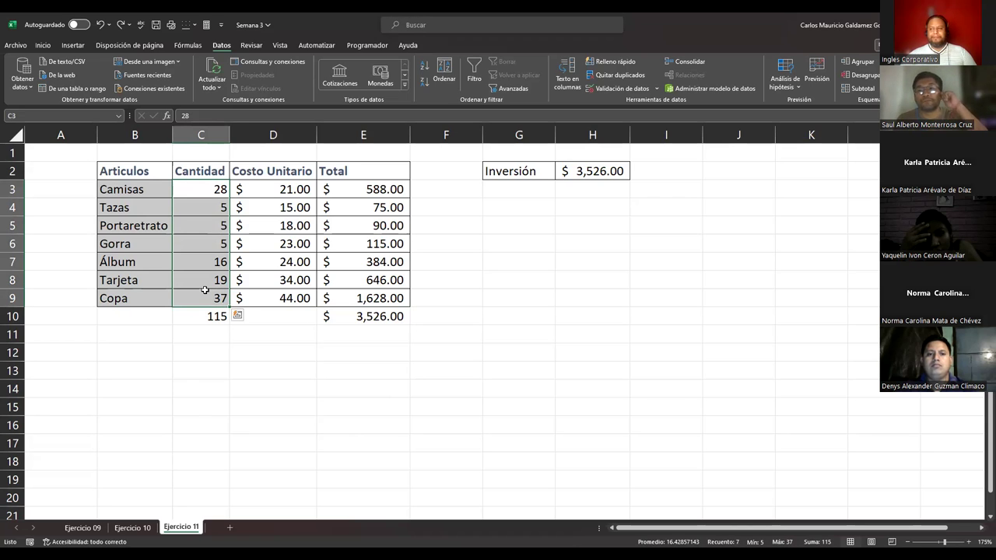
click(223, 384)
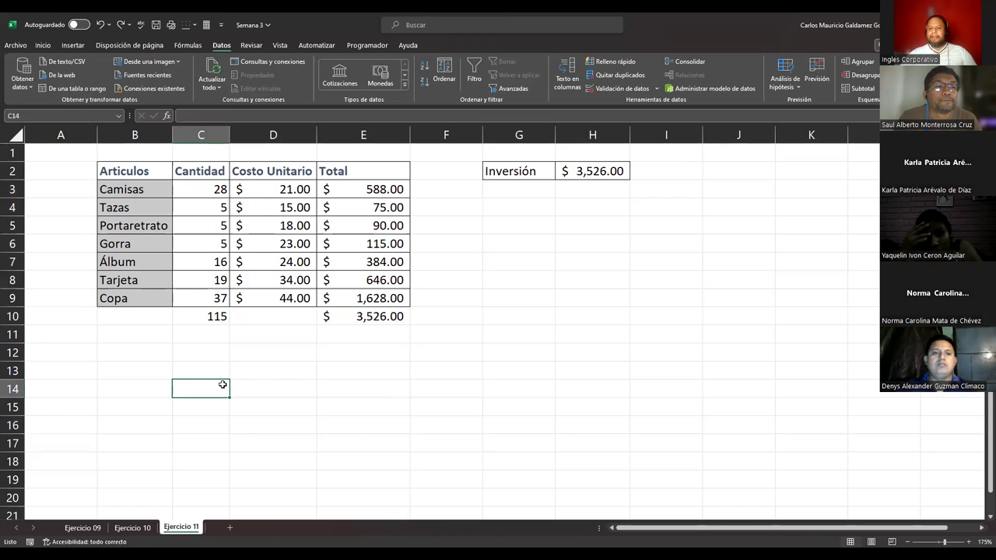
click(113, 352)
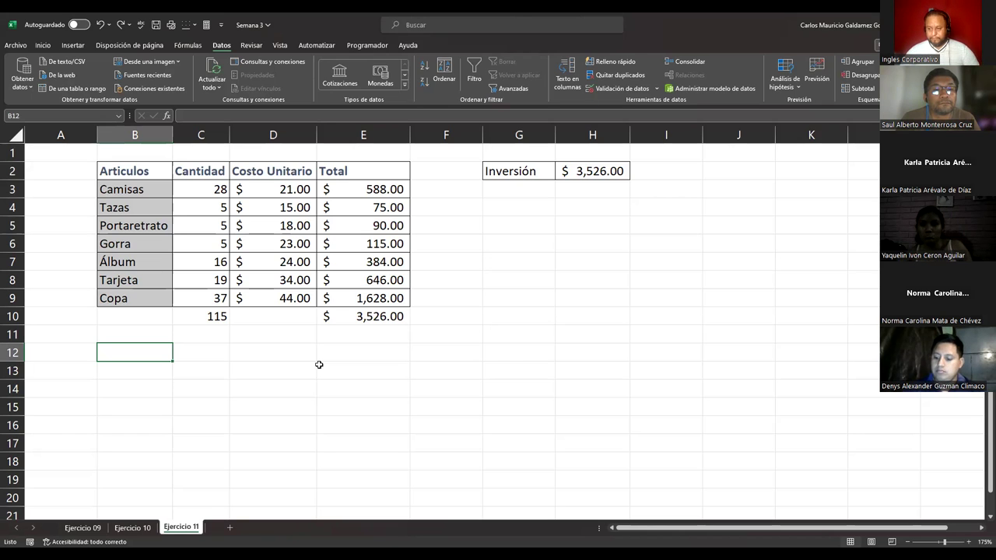
click(125, 382)
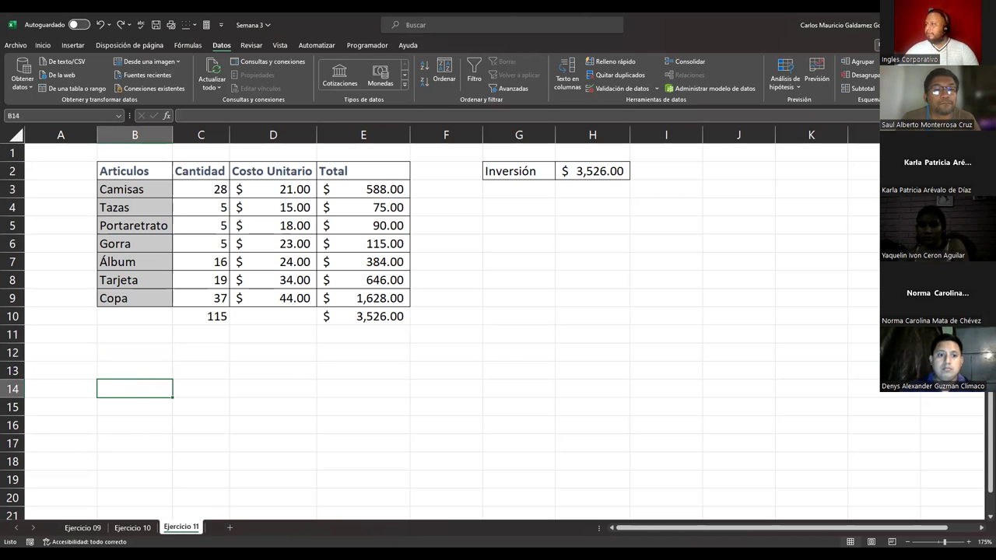
Review the Solver objective, variable cells and constraints for the Inversión model, and close Solver without solving.
key(alt+d)
key(y)
key(2)
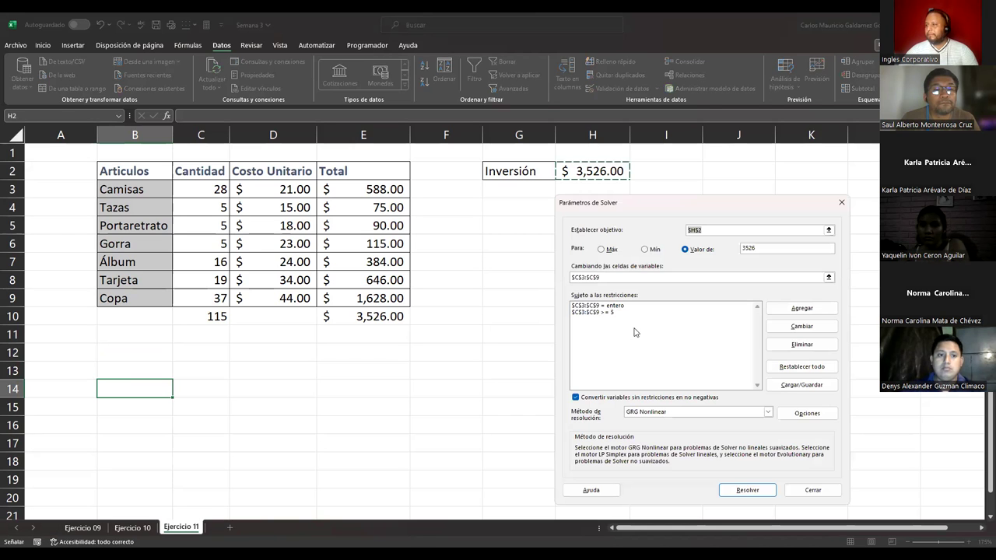
click(811, 491)
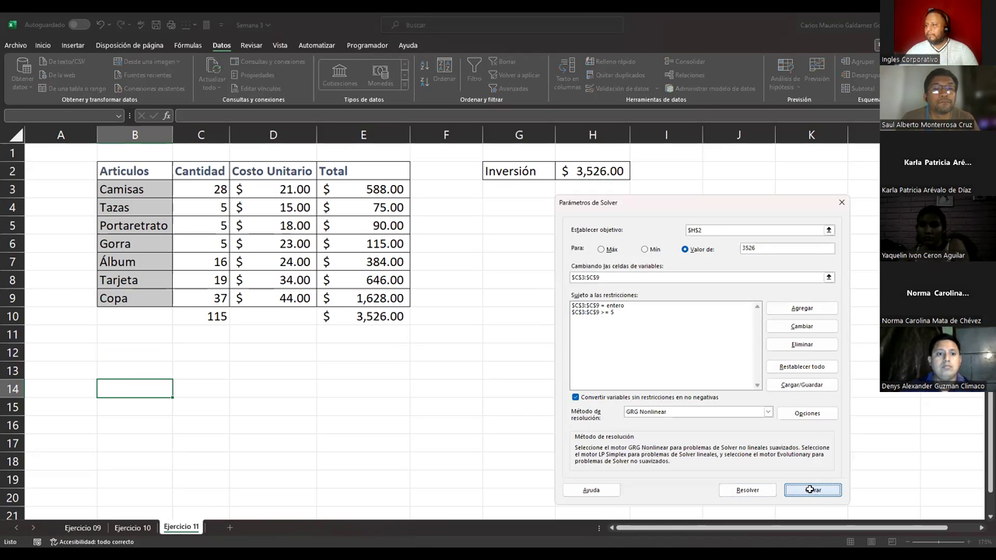
click(373, 420)
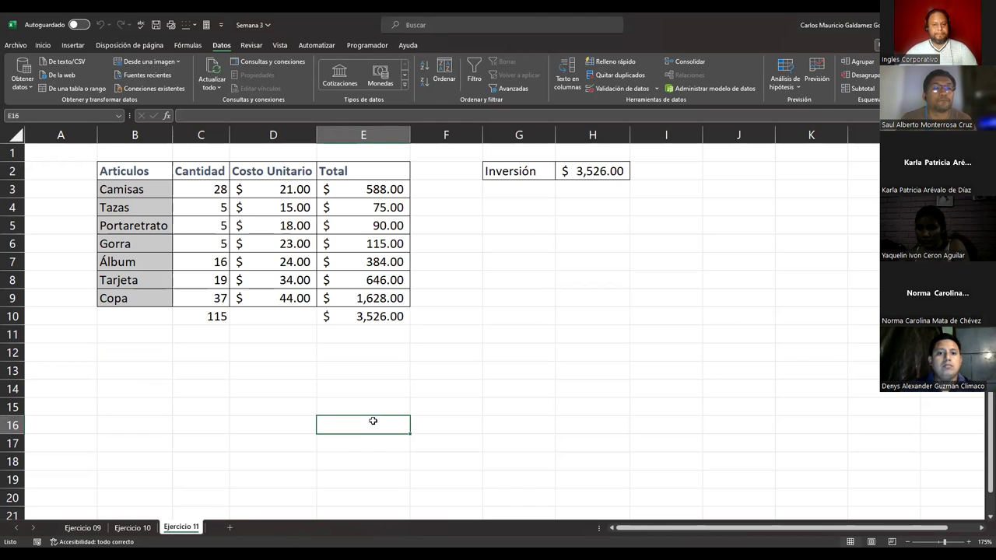
click(353, 238)
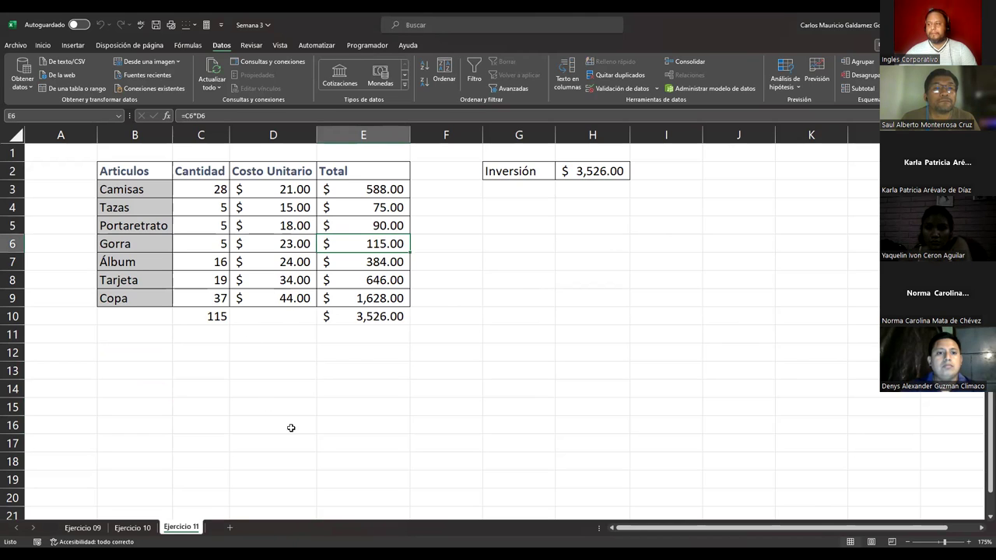
click(129, 480)
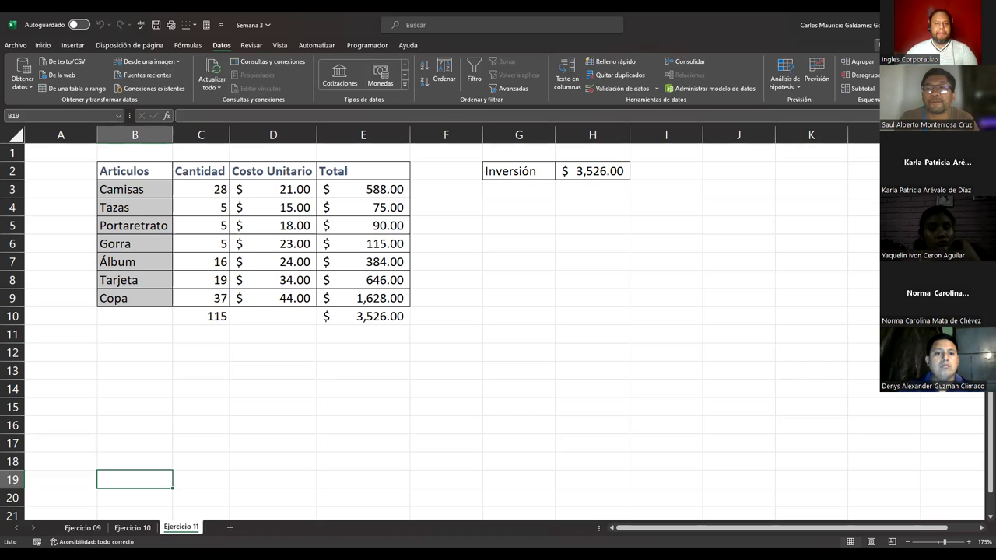
key(alt+Tab)
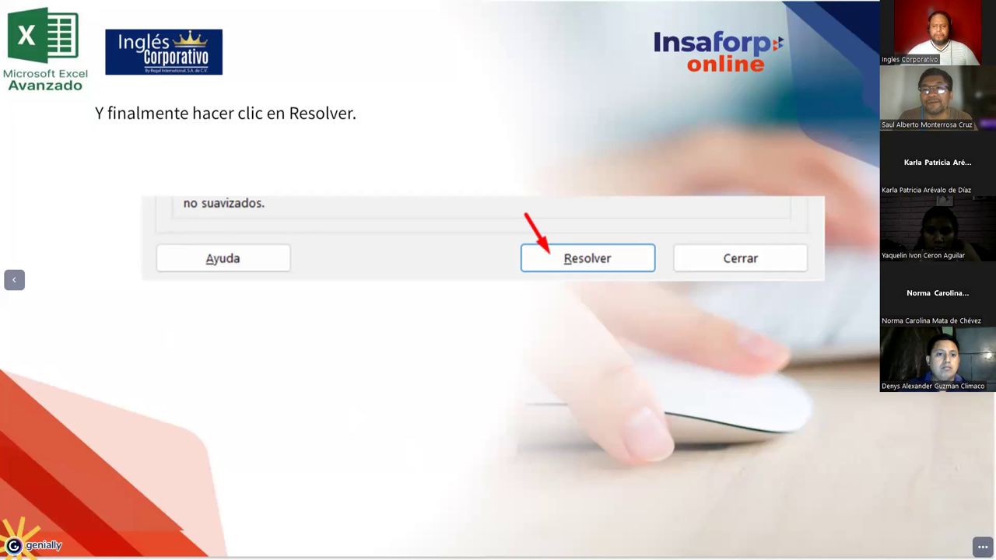
key(alt+Tab)
Examine the Inversión formula in H2 and the total cells it references, leaving the formula as it is.
click(615, 159)
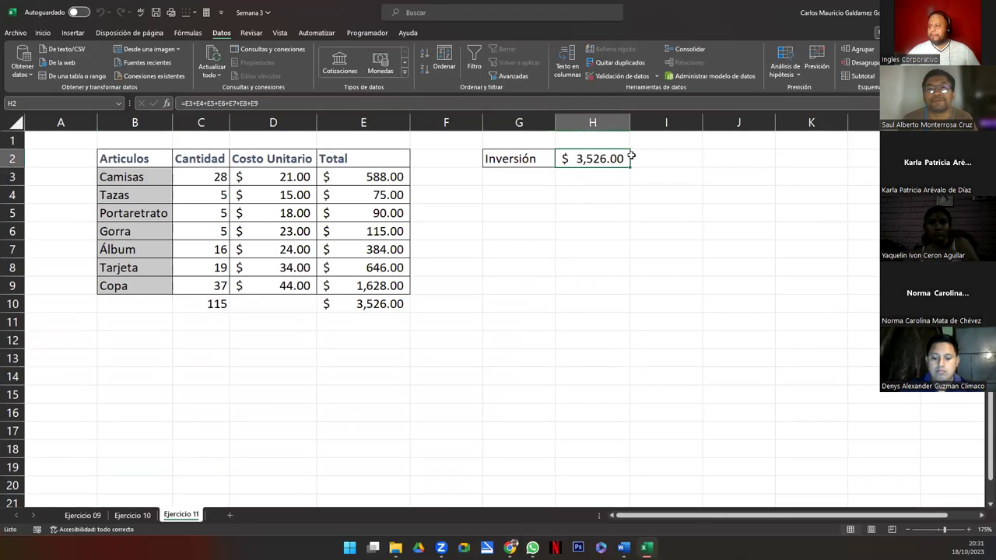
click(296, 106)
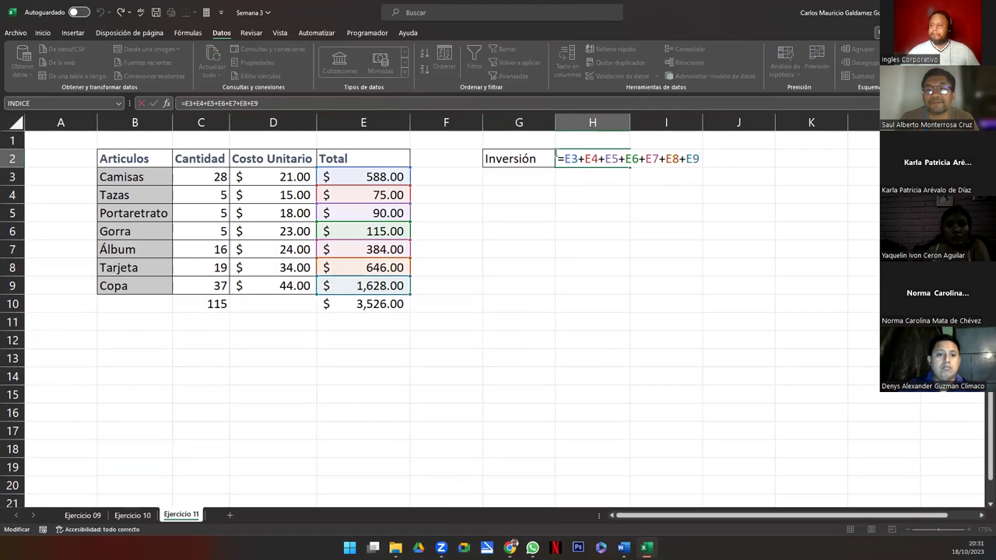
drag(556, 158, 745, 158)
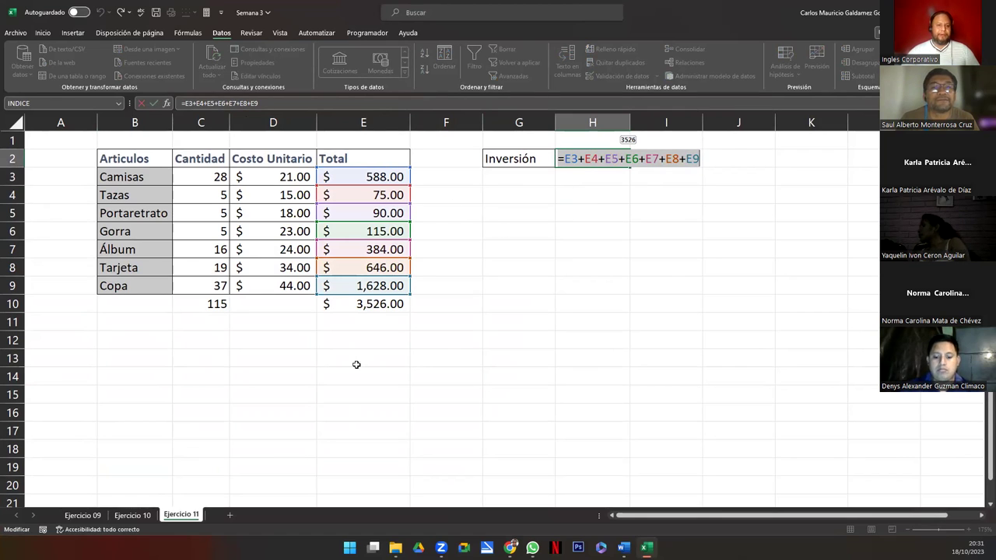
key(Return)
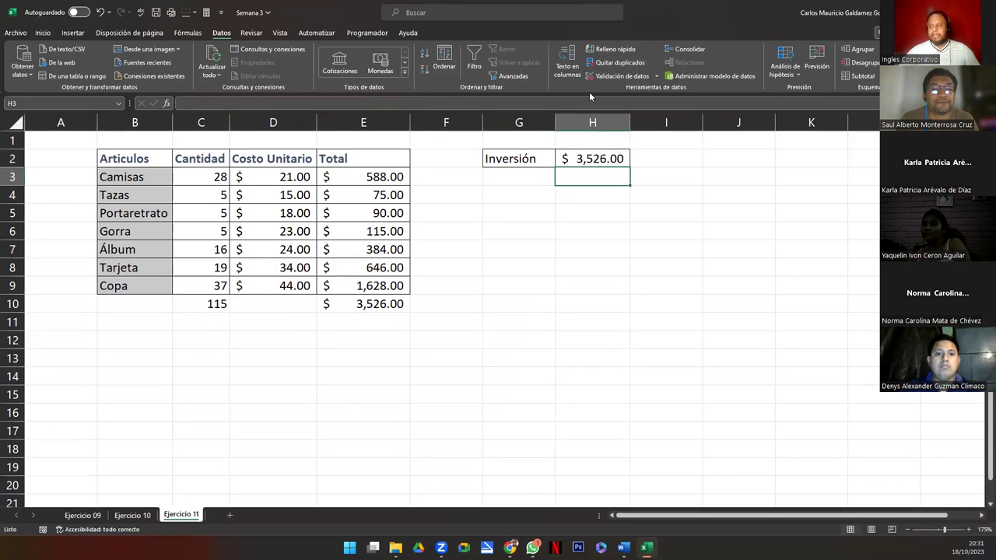
click(585, 159)
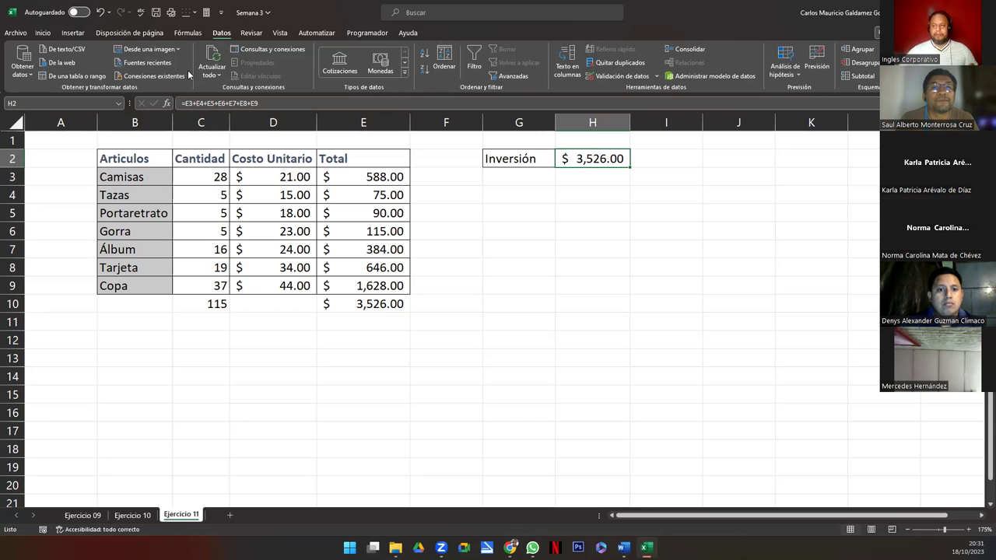
Switch to the Genially presentation and advance to the slide after the Resolver instruction.
key(alt+Tab)
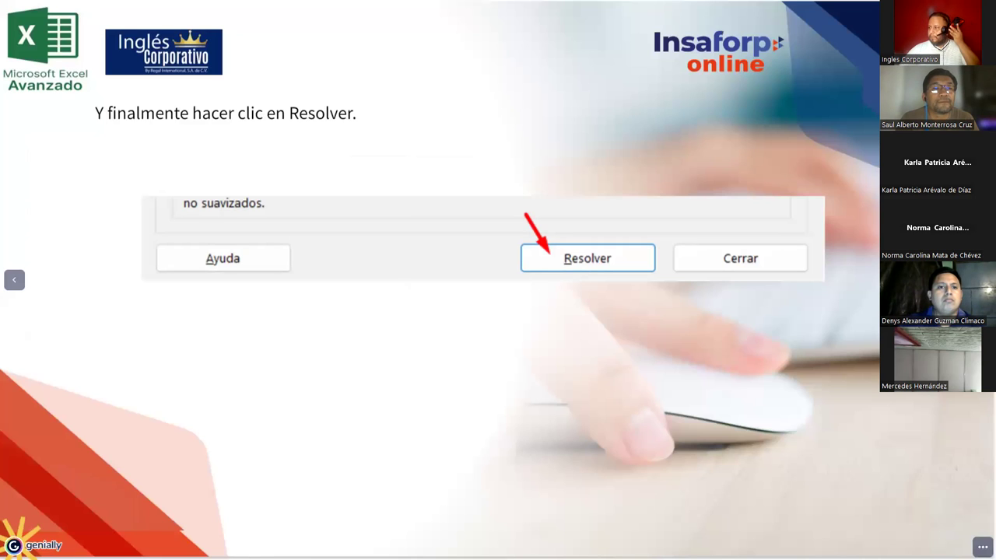
key(Right)
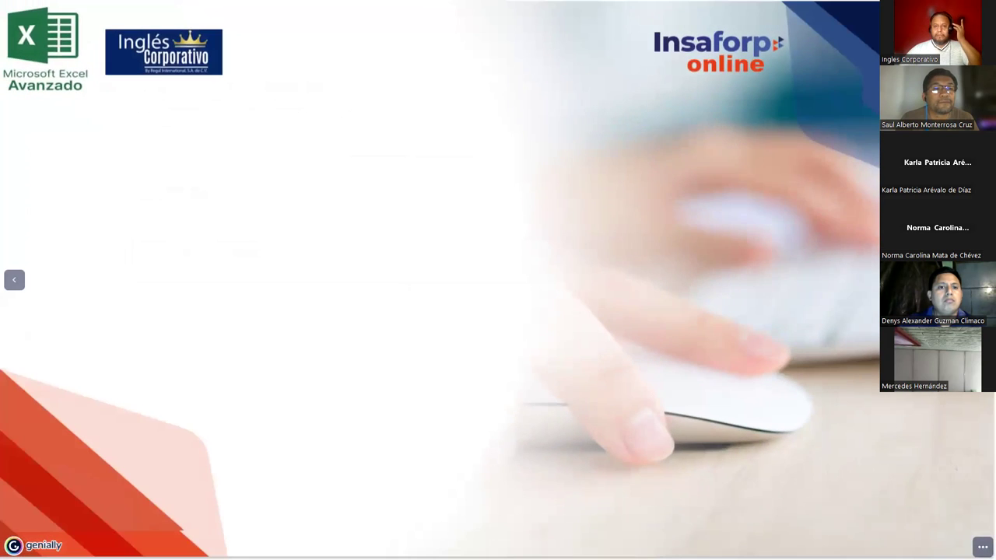